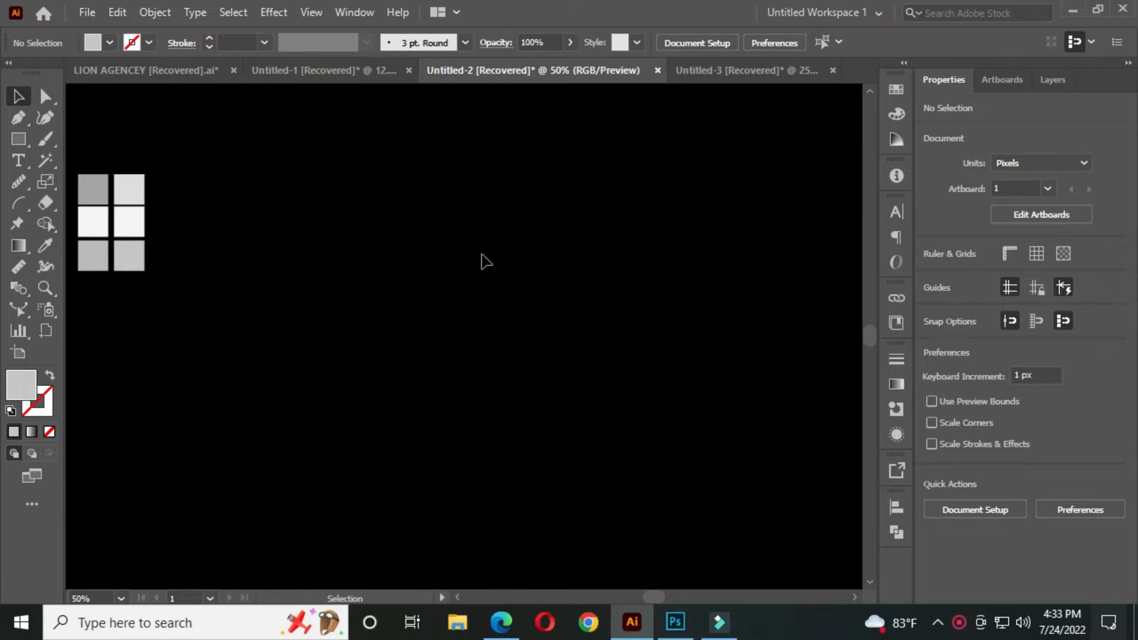
- Create a five-sided polygon with a 50 px radius on the empty canvas
left_click_drag(20, 139, 144, 185)
left_click(426, 262)
left_click_drag(566, 267, 497, 271)
left_click(571, 300)
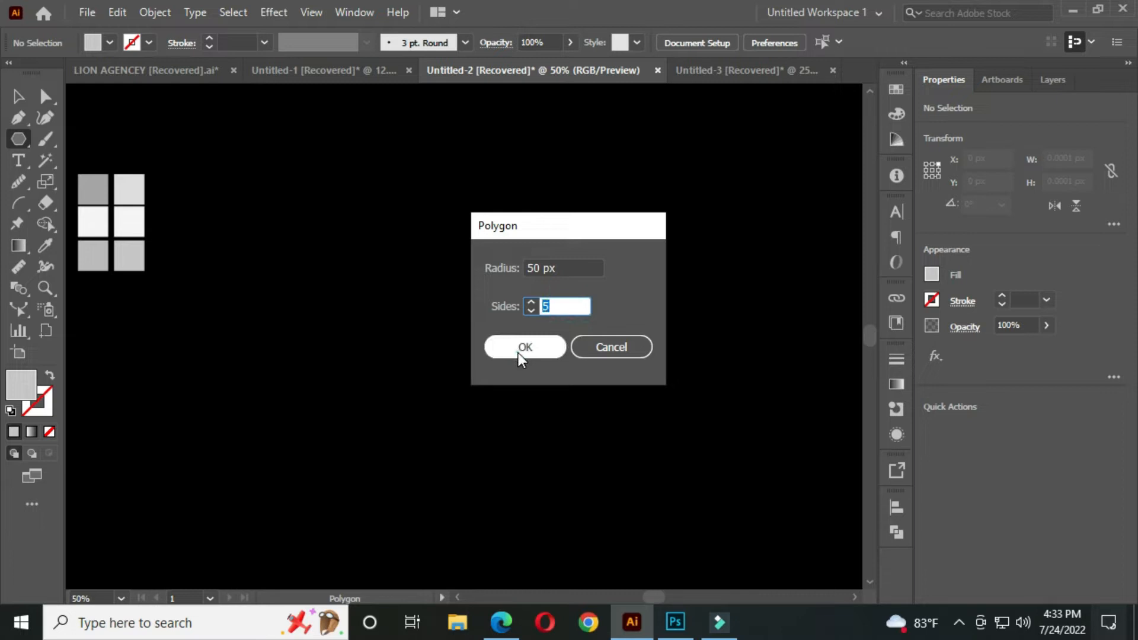
left_click(518, 351)
left_click(18, 101)
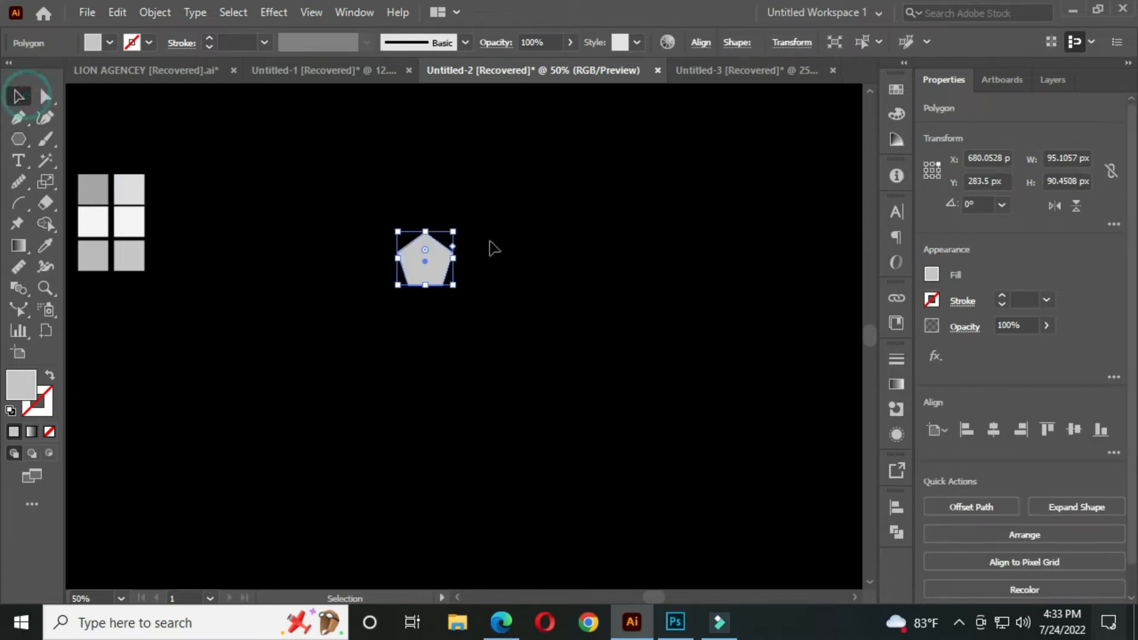
- Fill the pentagon with white and deselect it
scroll(453, 246, "up", 3)
left_click_drag(380, 278, 491, 268)
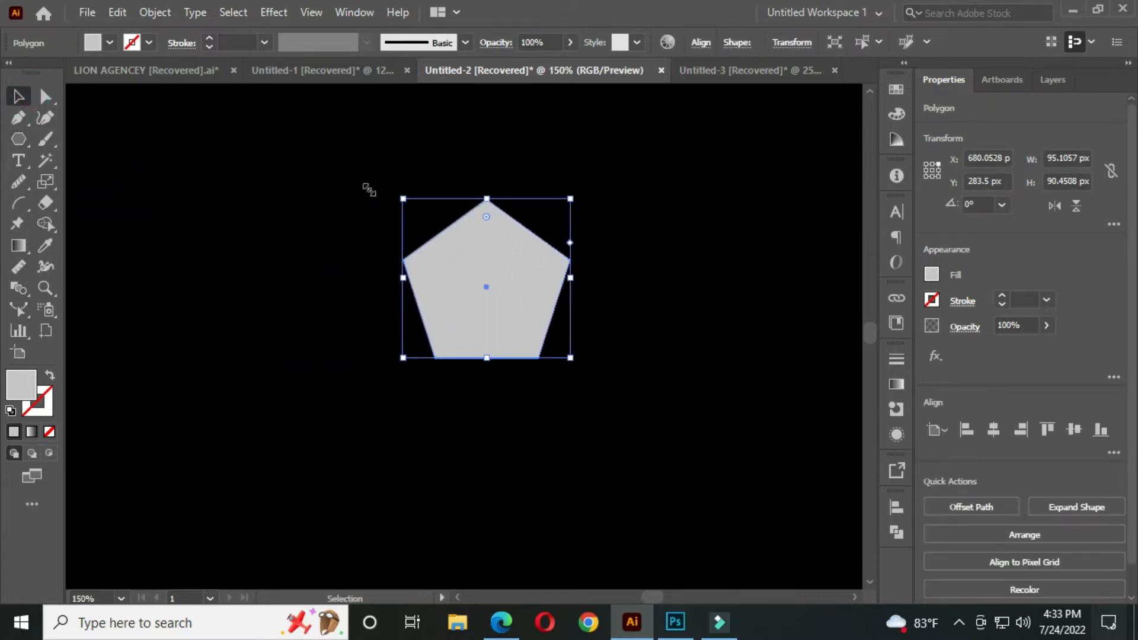
left_click(106, 44)
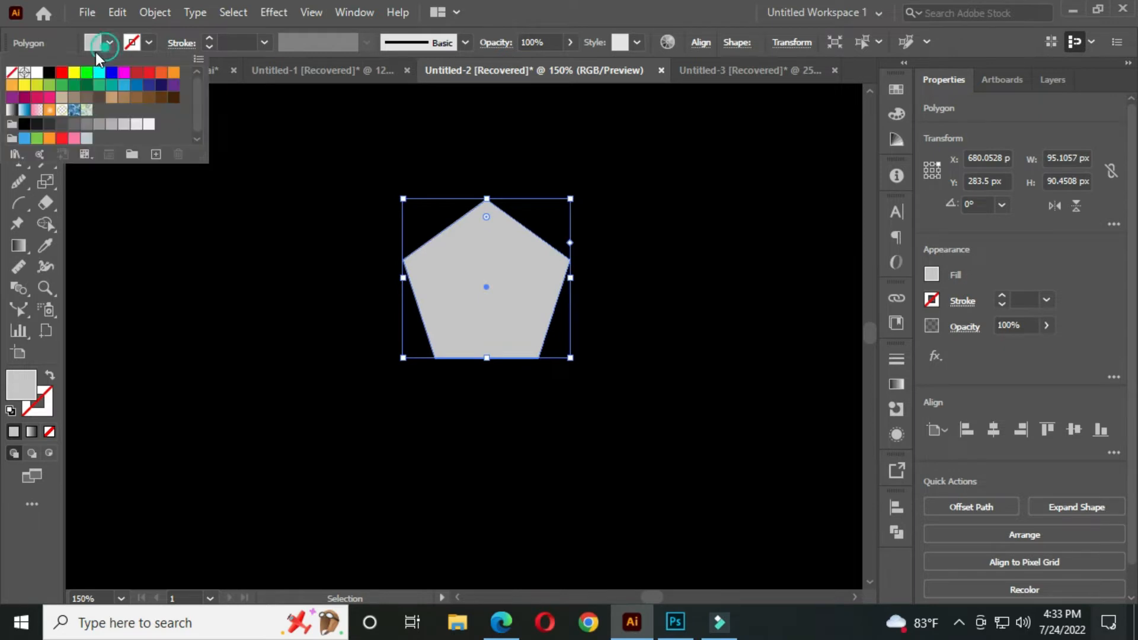
left_click(37, 72)
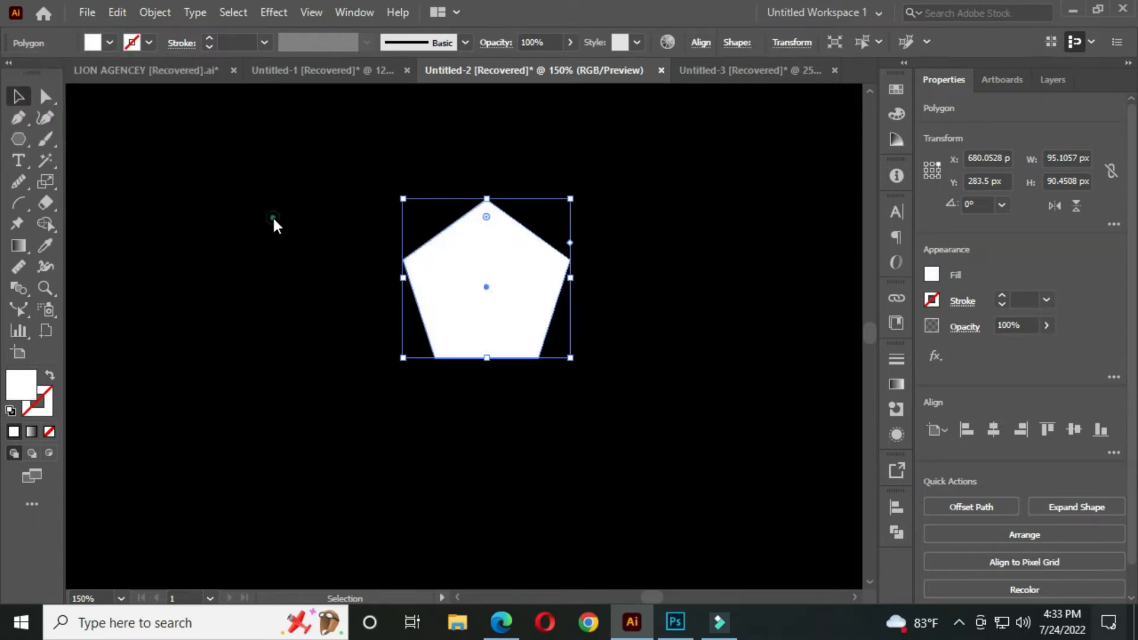
key("space")
left_click_drag(335, 247, 288, 241)
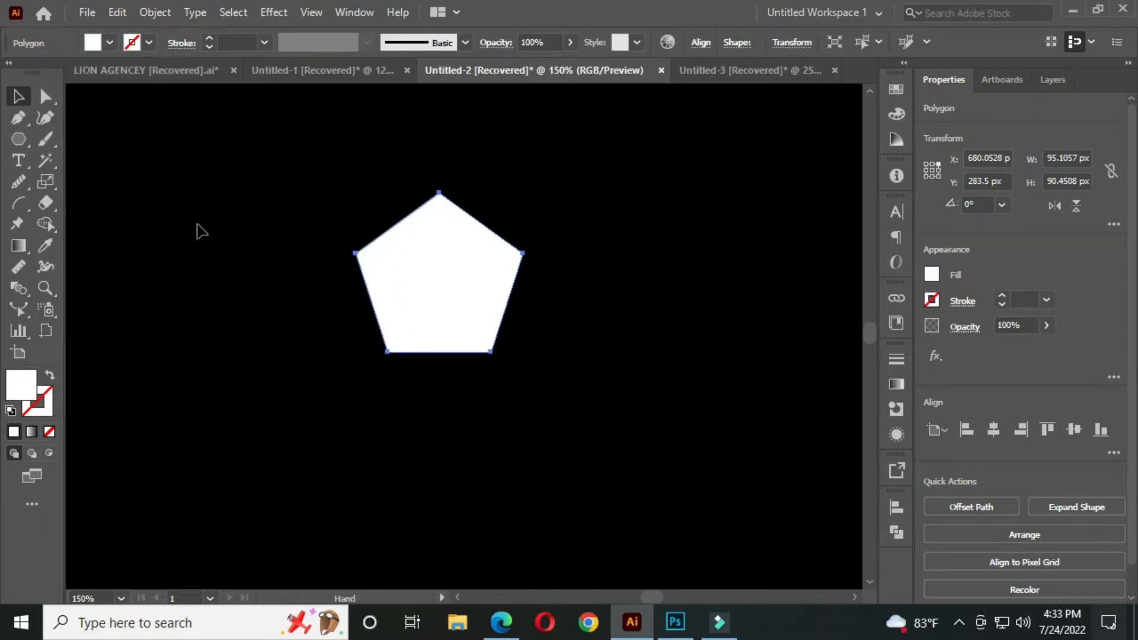
left_click(203, 171)
- Draw a line from the pentagon's top vertex to its lower-left vertex and give it a 1 pt black stroke
right_click(23, 141)
left_click(132, 223)
scroll(528, 252, "up", 1)
key("space")
left_click_drag(391, 267, 432, 260)
mouse_move(447, 167)
left_mouse_down()
mouse_move(404, 338)
mouse_move(378, 380)
left_mouse_up()
left_click(148, 43)
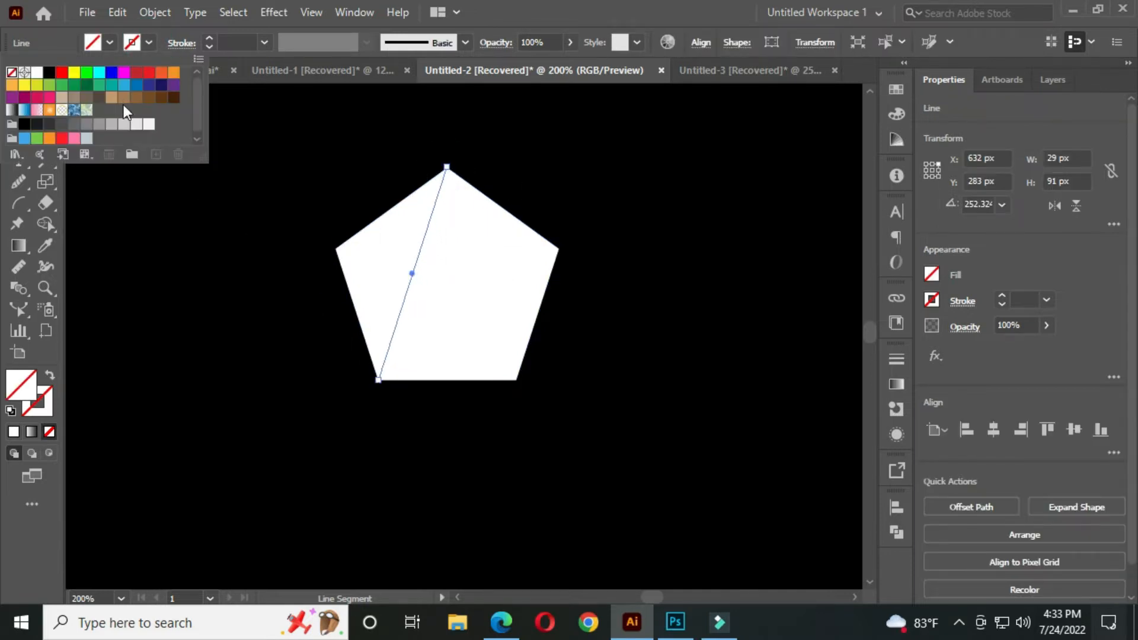
left_click(49, 77)
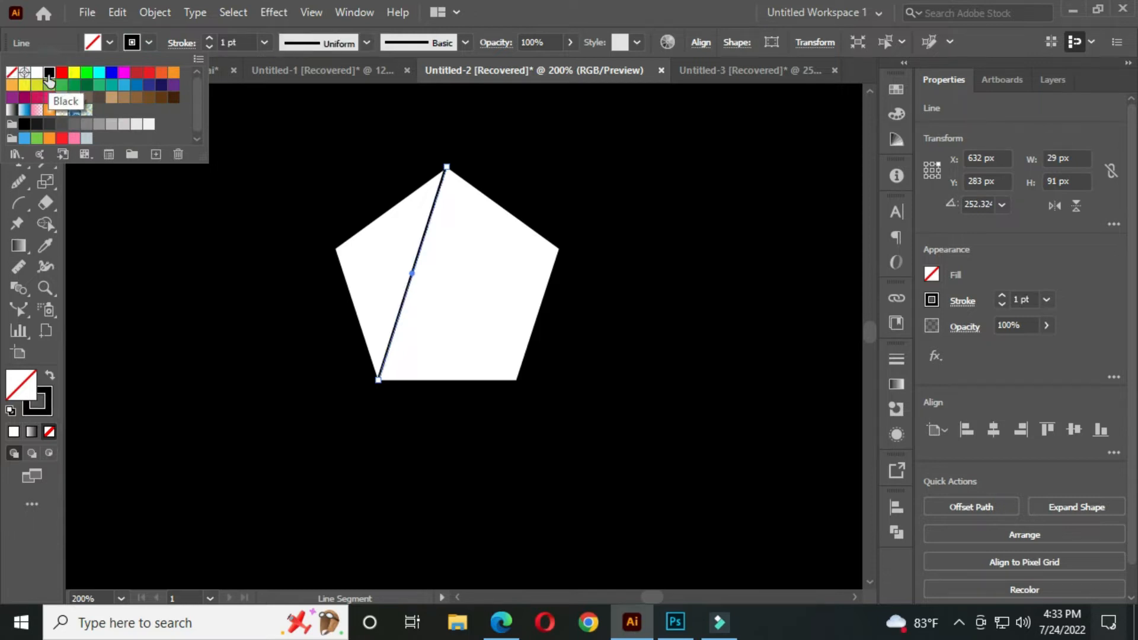
left_click(337, 162)
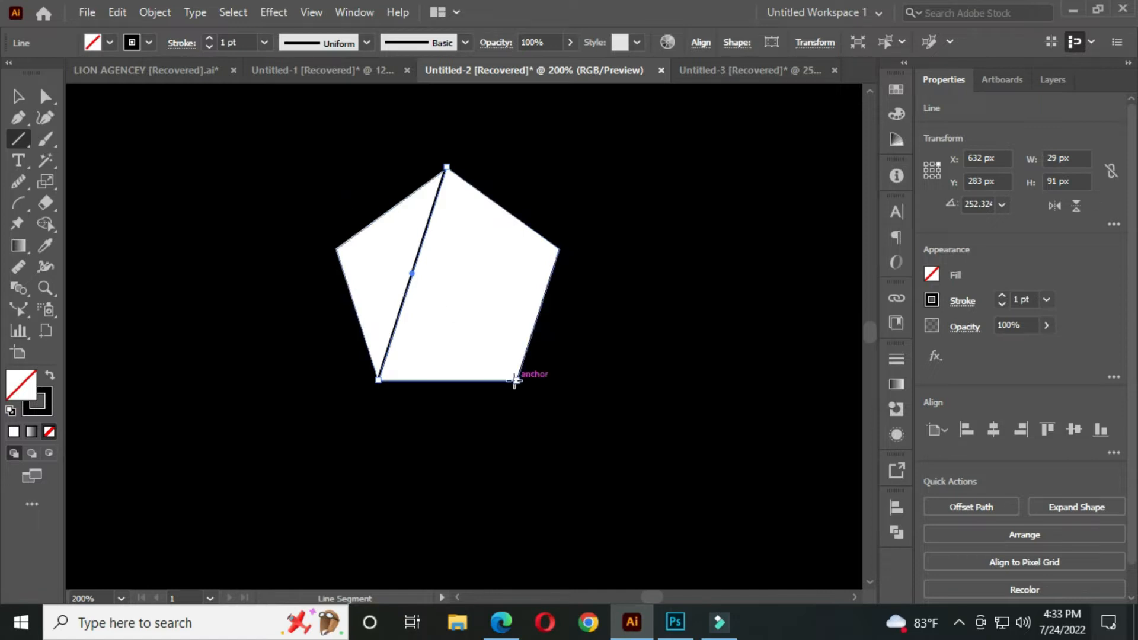
- Draw the other four diagonals between the pentagon's vertices to complete a five-pointed star
left_click_drag(517, 381, 446, 165)
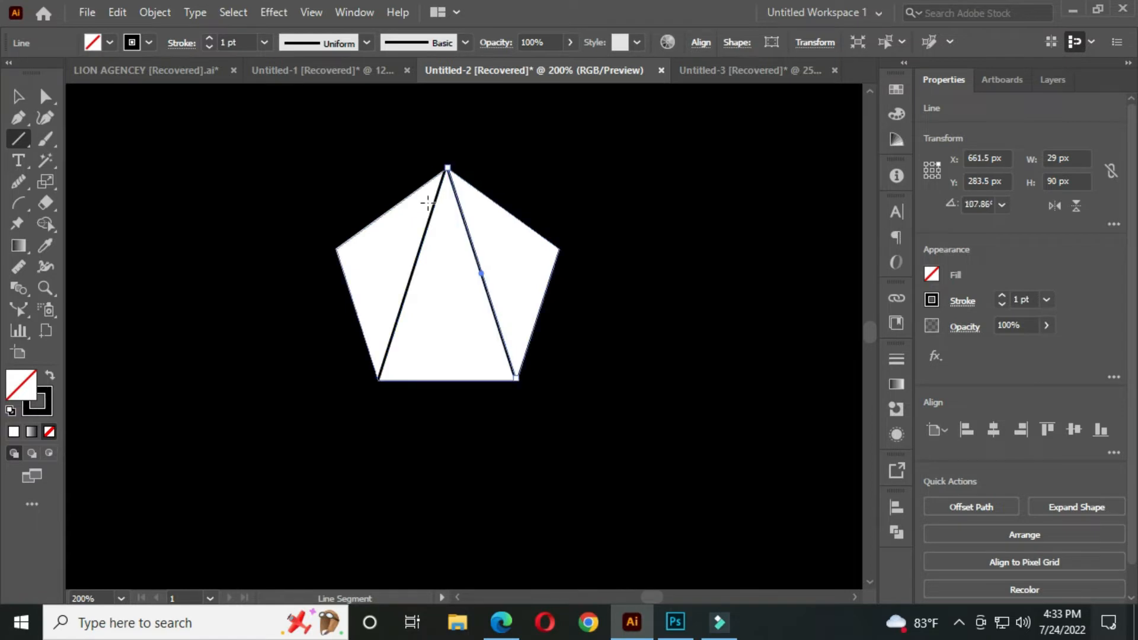
left_click_drag(335, 250, 560, 249)
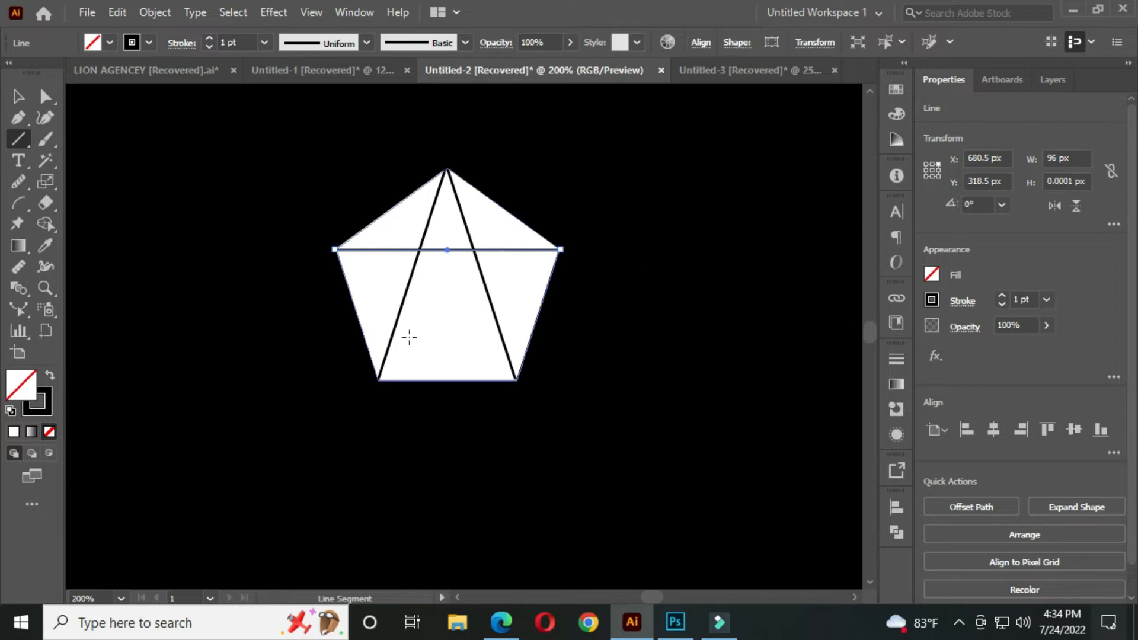
left_click_drag(379, 381, 560, 249)
mouse_move(516, 381)
left_mouse_down()
mouse_move(357, 284)
mouse_move(336, 249)
left_mouse_up()
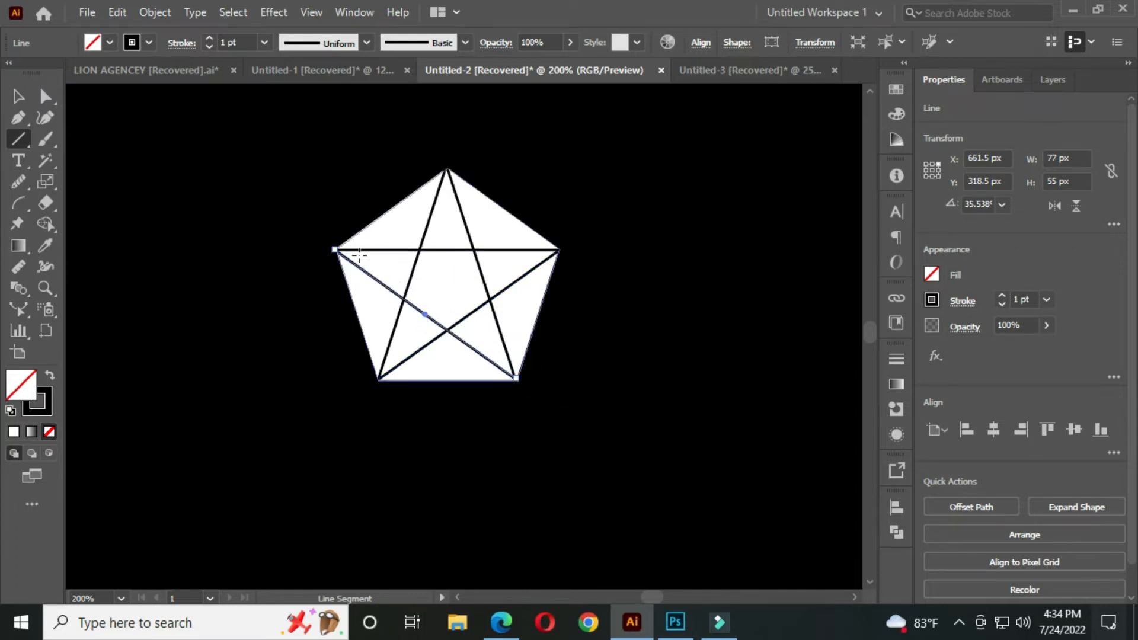
- Draw two crossing lines from the pentagon's lower corners through the star's upper intersections to just beyond the opposite upper edges
left_click_drag(379, 377, 506, 205)
left_click_drag(516, 377, 372, 190)
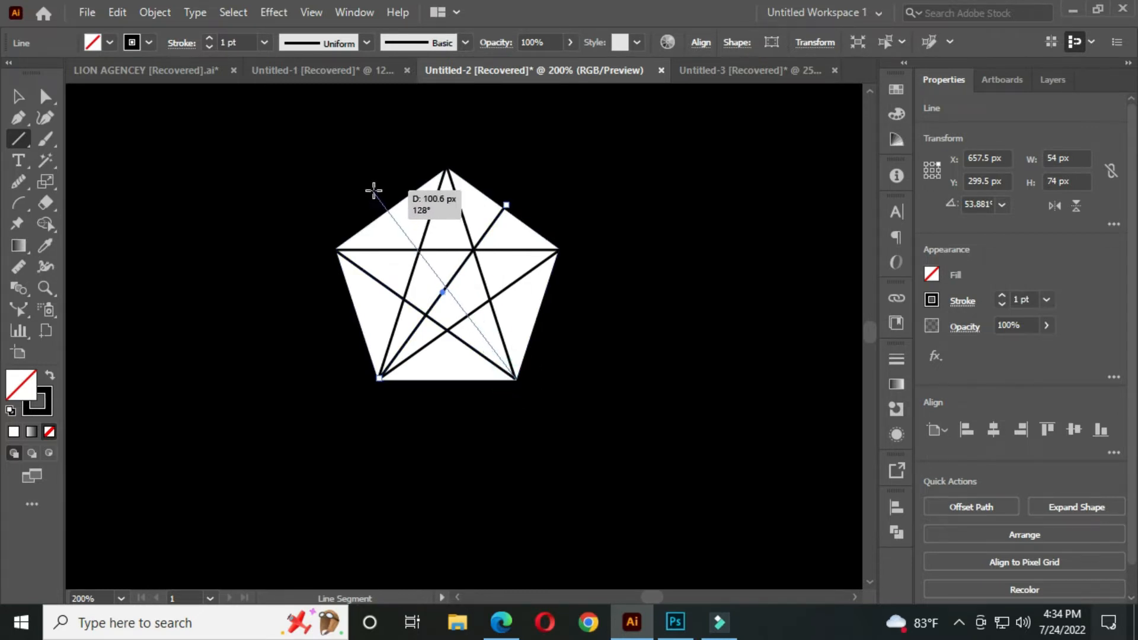
left_click_drag(374, 191, 376, 188)
key("v")
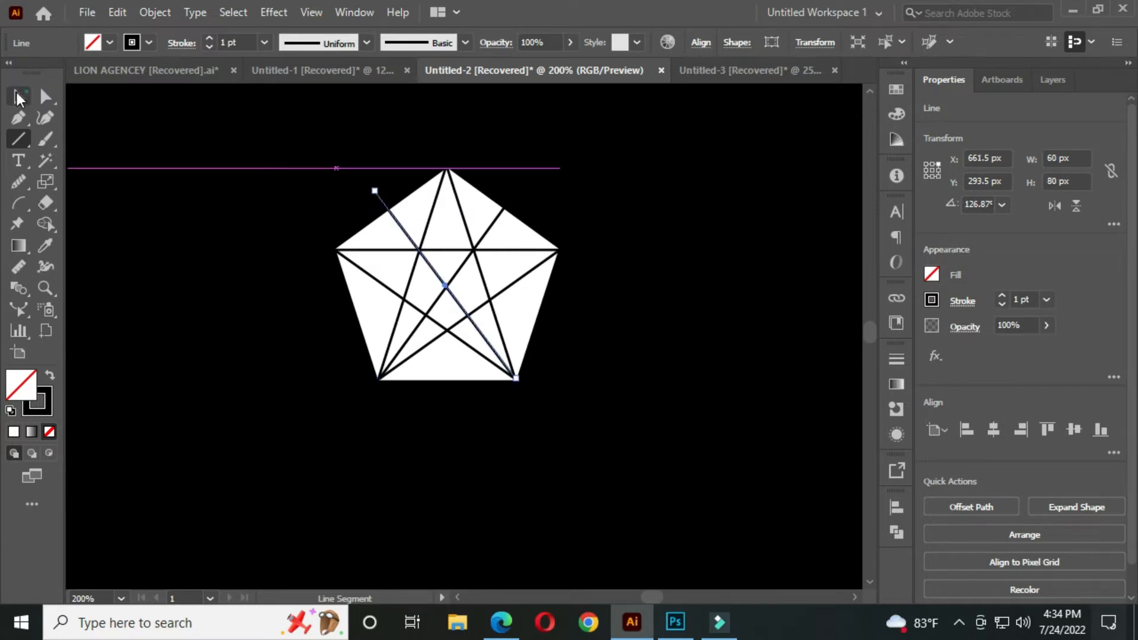
left_click(237, 155)
- Delete the five star diagonals, keeping only the two crossing lines from the lower corners
scroll(500, 233, "up", 2)
left_click_drag(343, 265, 365, 295)
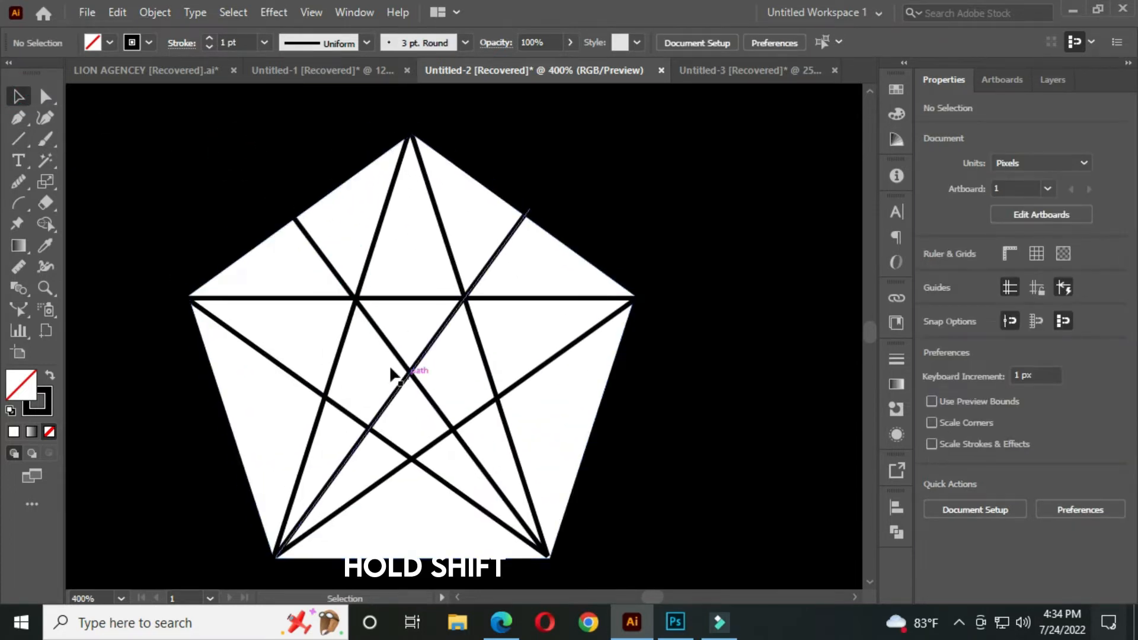
left_click_drag(395, 218, 403, 174)
left_click(393, 166, "shift")
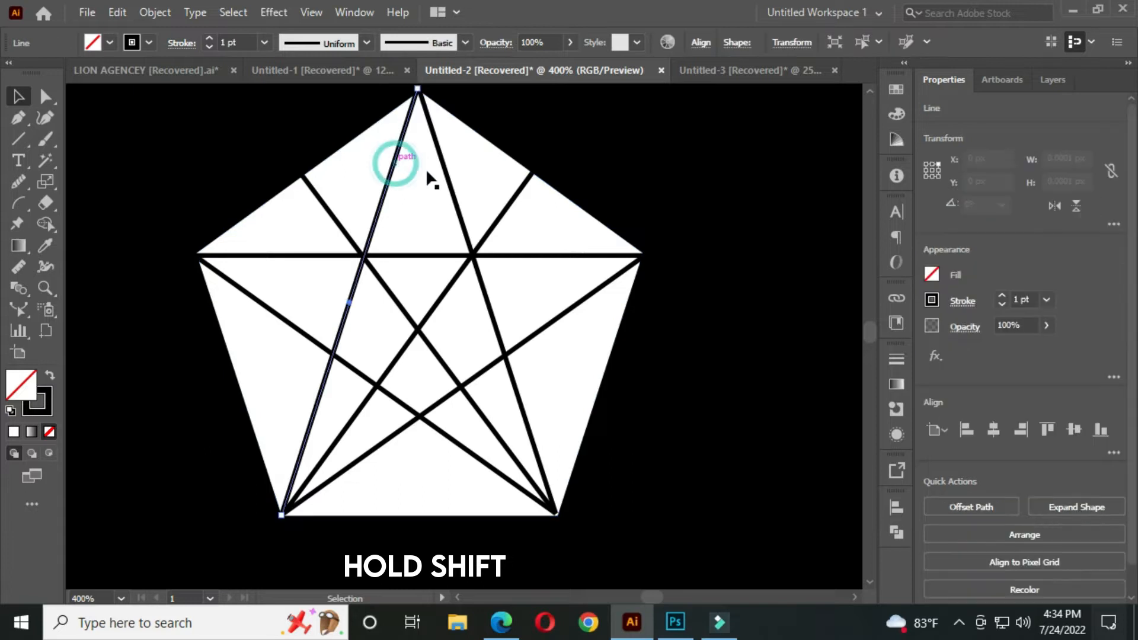
left_click(449, 184, "shift")
left_click(532, 256, "shift")
key("Delete")
left_click(529, 336)
left_click(333, 358, "shift")
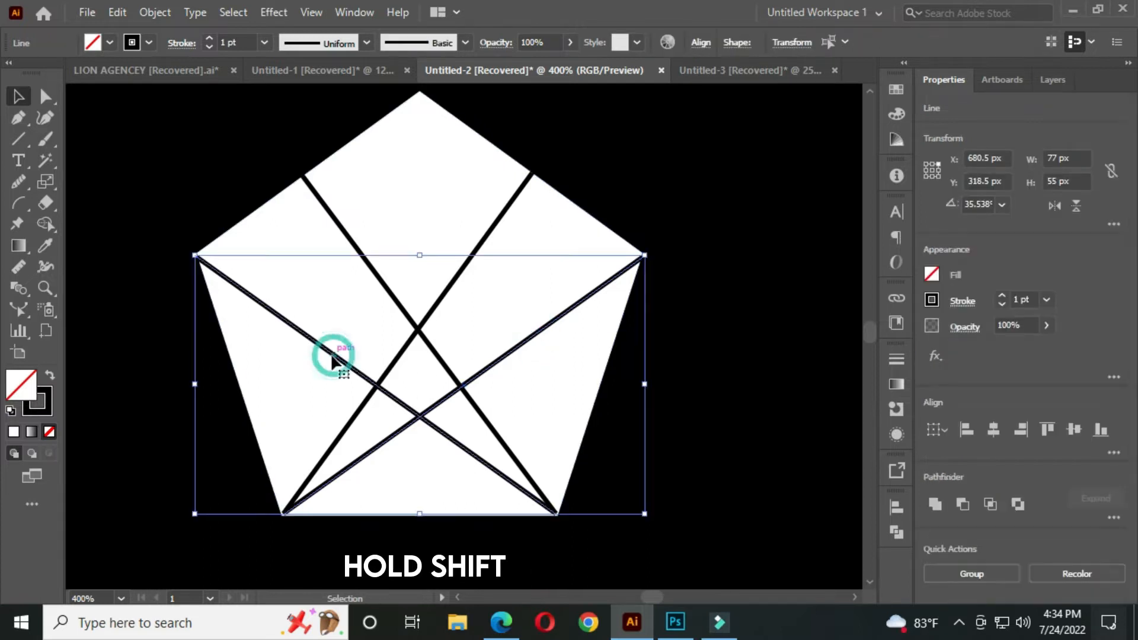
key("Delete")
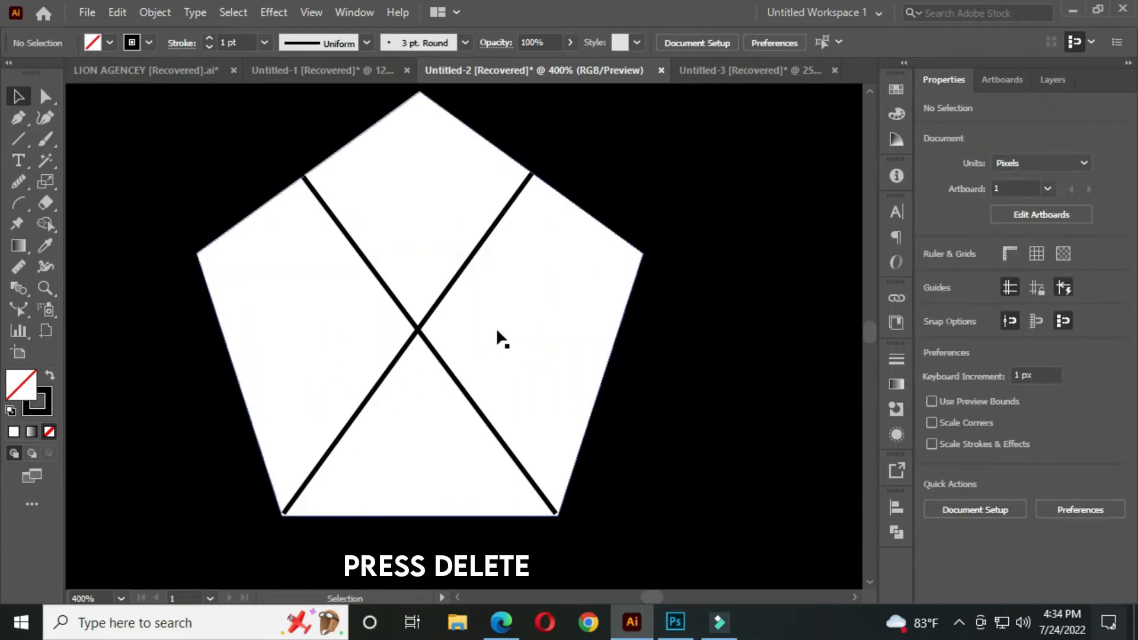
- Set the stroke weight of both crossing lines to 8 pt
scroll(502, 335, "down", 1)
left_click_drag(399, 340, 437, 344)
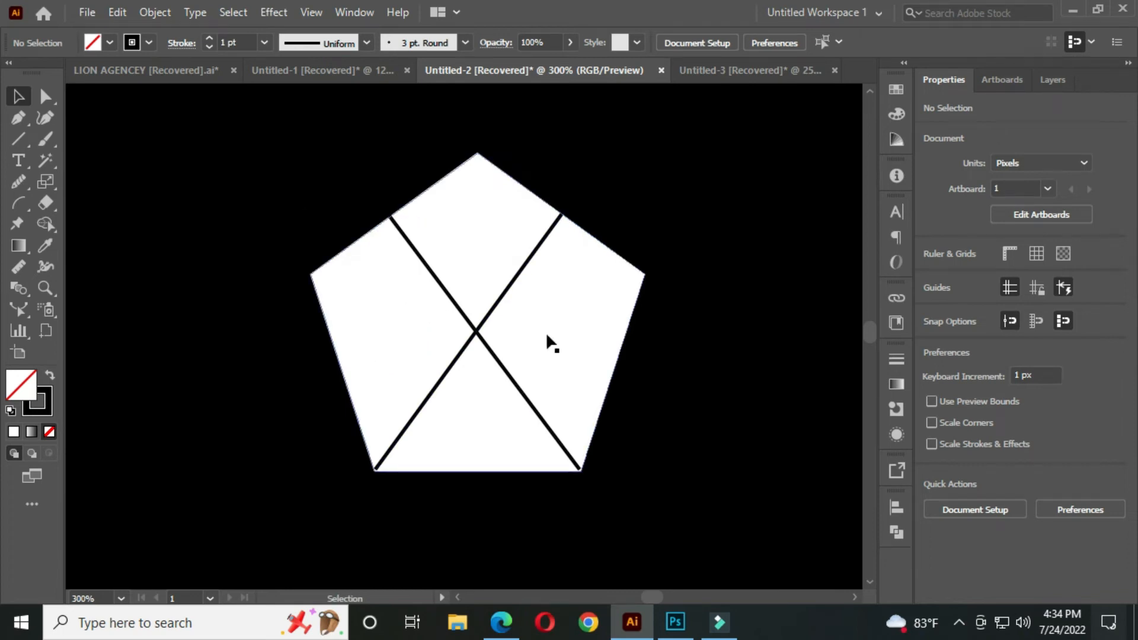
left_click(454, 304)
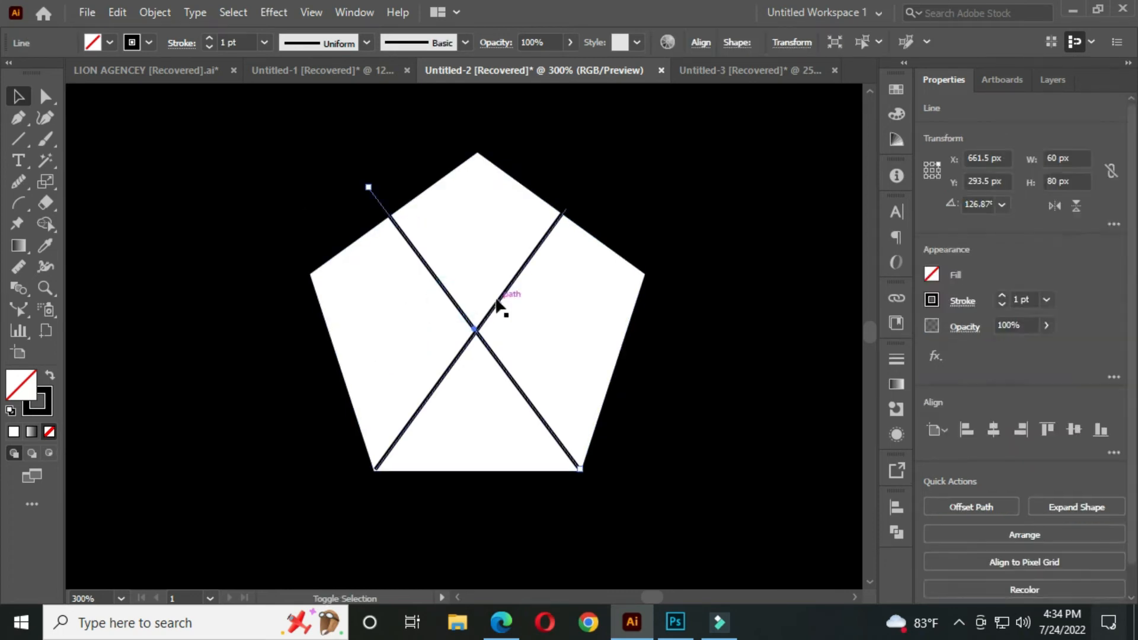
left_click(493, 300, "shift")
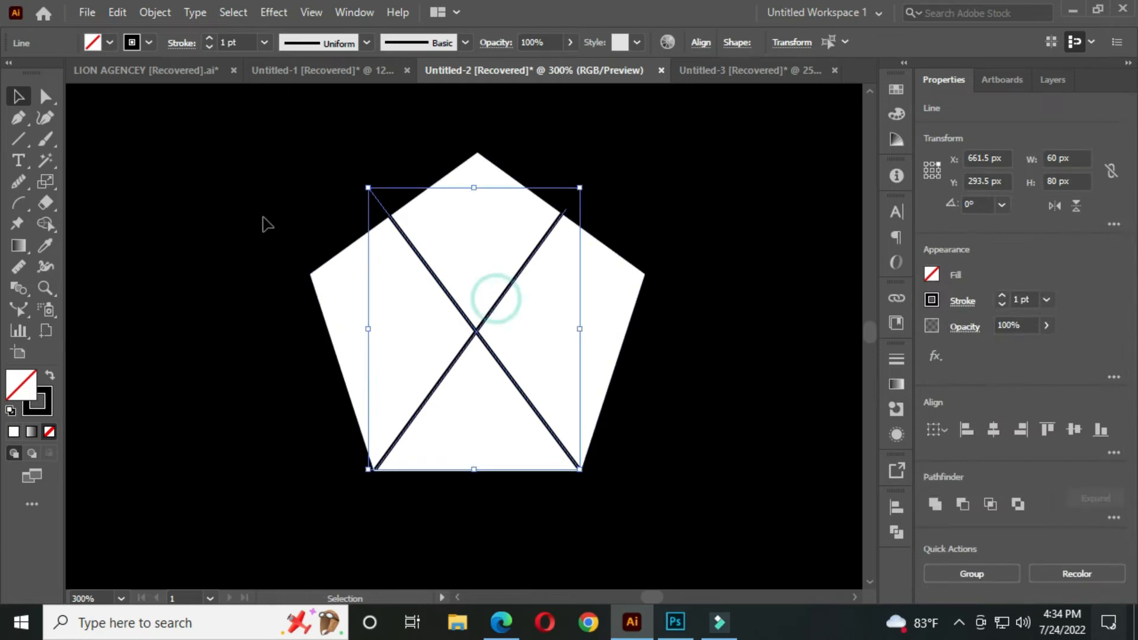
left_click(243, 40)
scroll(244, 40, "up", 4)
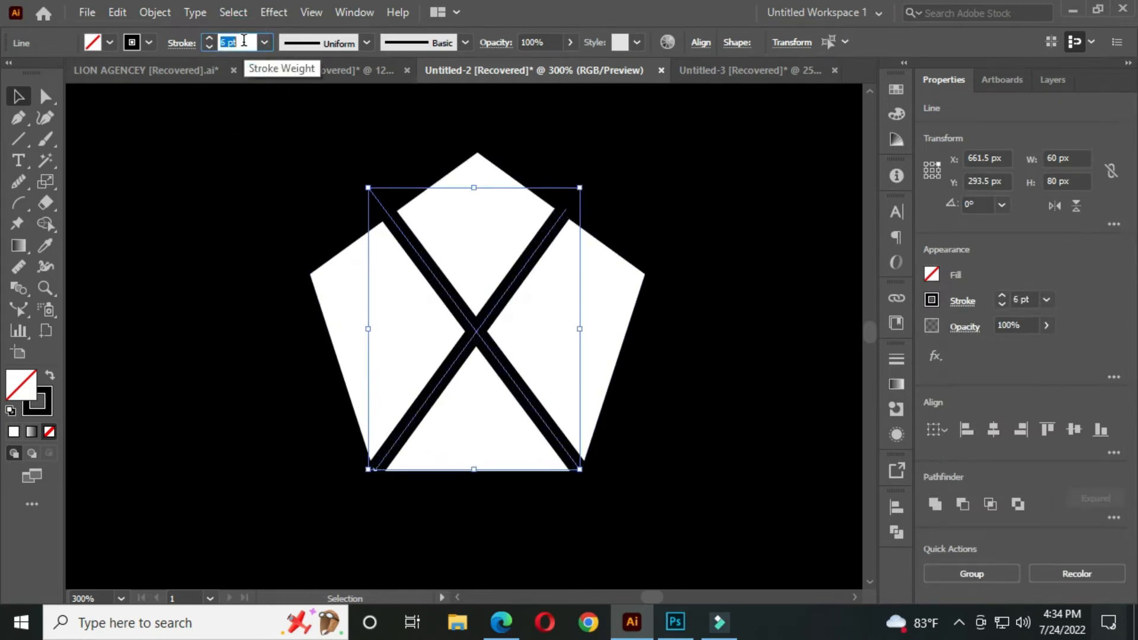
scroll(243, 40, "up", 1)
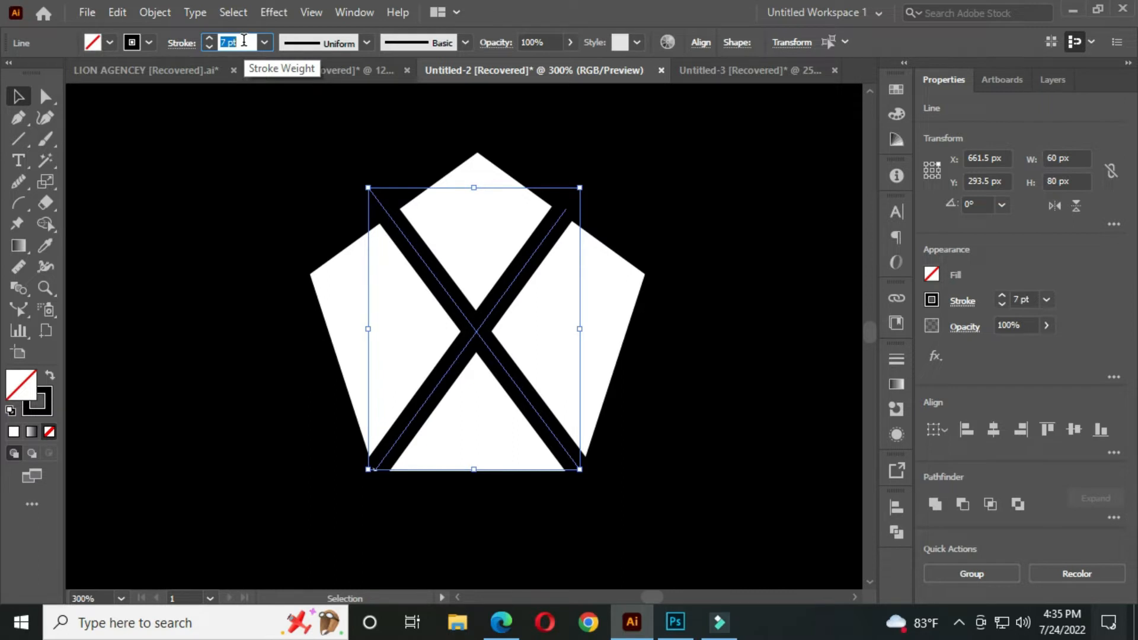
scroll(244, 40, "up", 1)
left_click(300, 224)
- Scale the two crossing lines up together from their centre to about 67 by 89 px so they overrun the pentagon's corners
left_click_drag(300, 224, 203, 177)
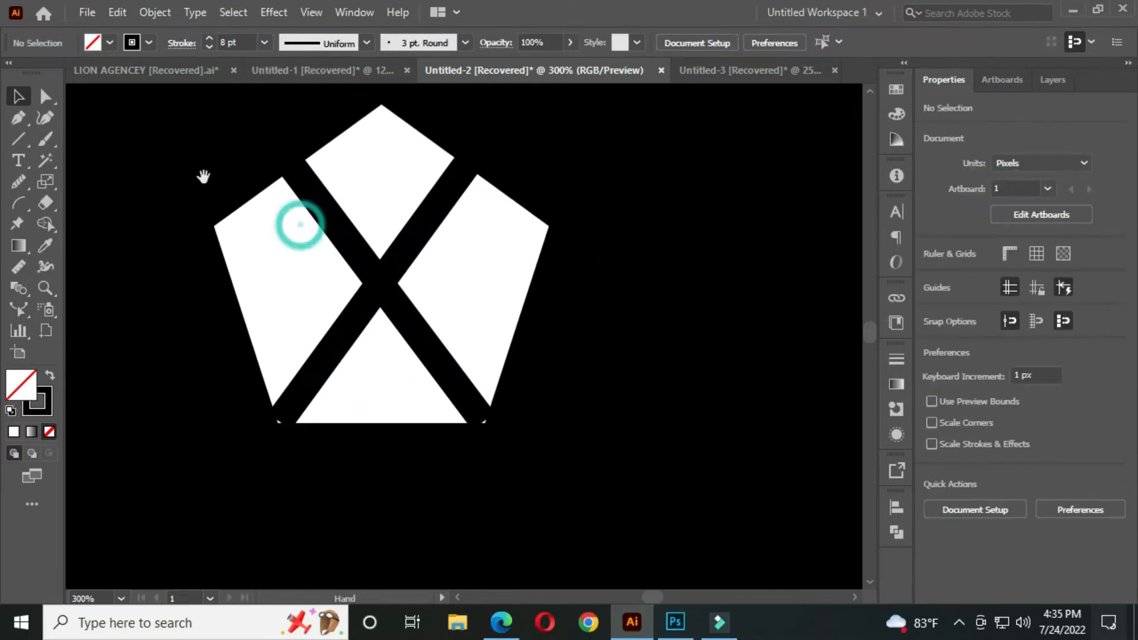
key("ctrl+minus")
key("ctrl+minus")
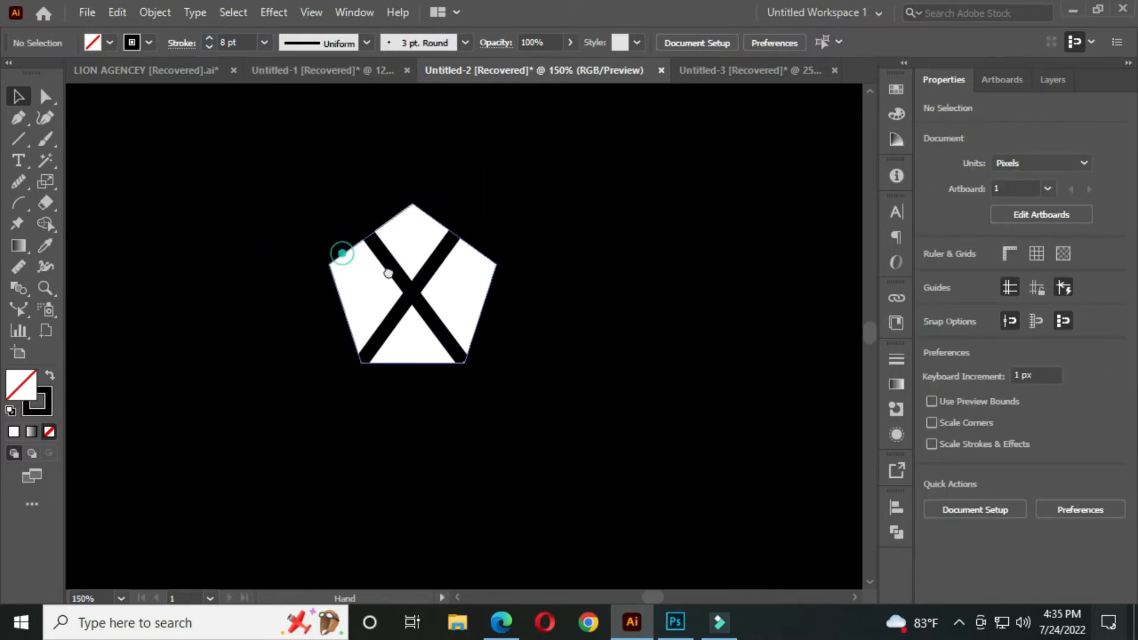
left_click_drag(388, 274, 420, 290)
scroll(421, 300, "up", 1)
left_click(436, 292)
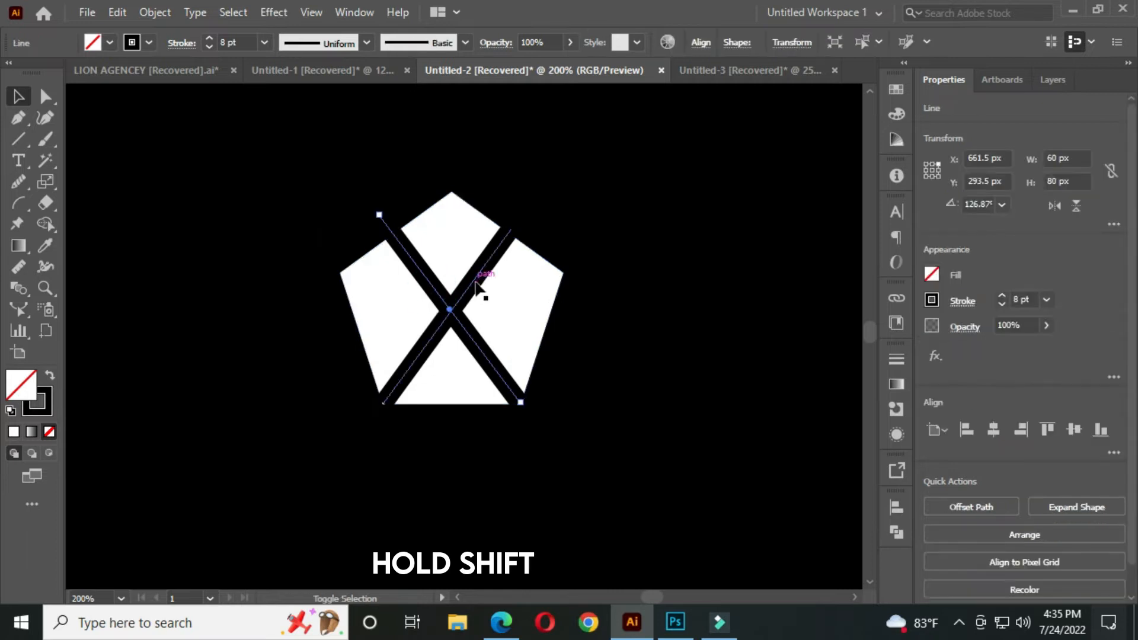
left_click(477, 287, "shift")
left_click_drag(522, 215, 528, 205)
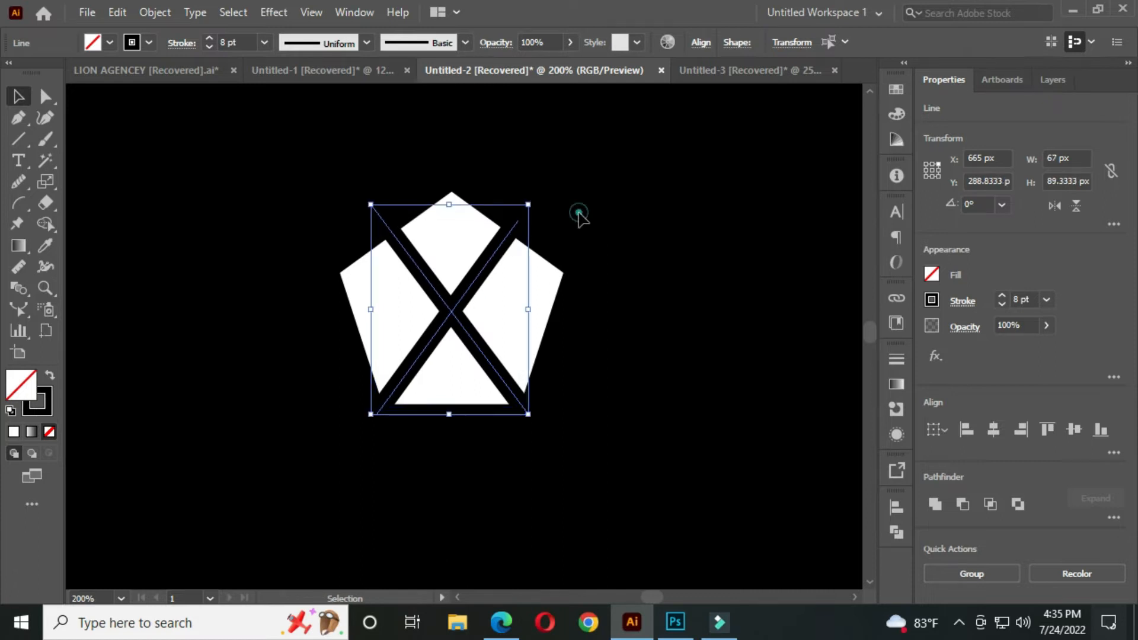
left_click(579, 215)
- Draw a 24 px circle centred on the lines' intersection and give it a black fill with no stroke
left_click_drag(23, 139, 119, 169)
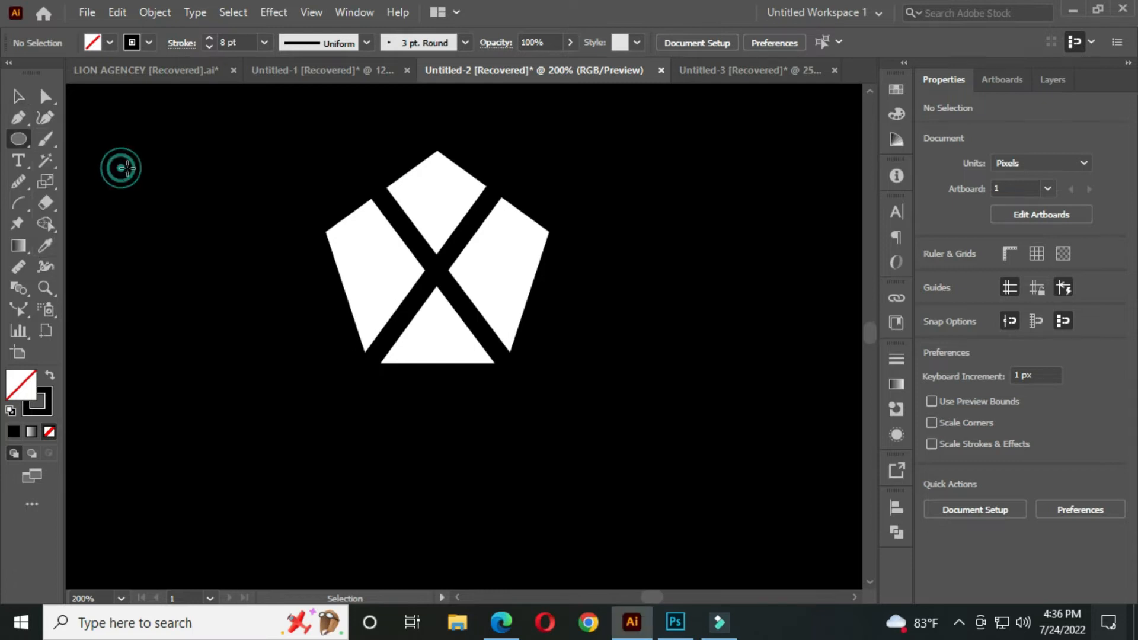
scroll(425, 254, "up", 1)
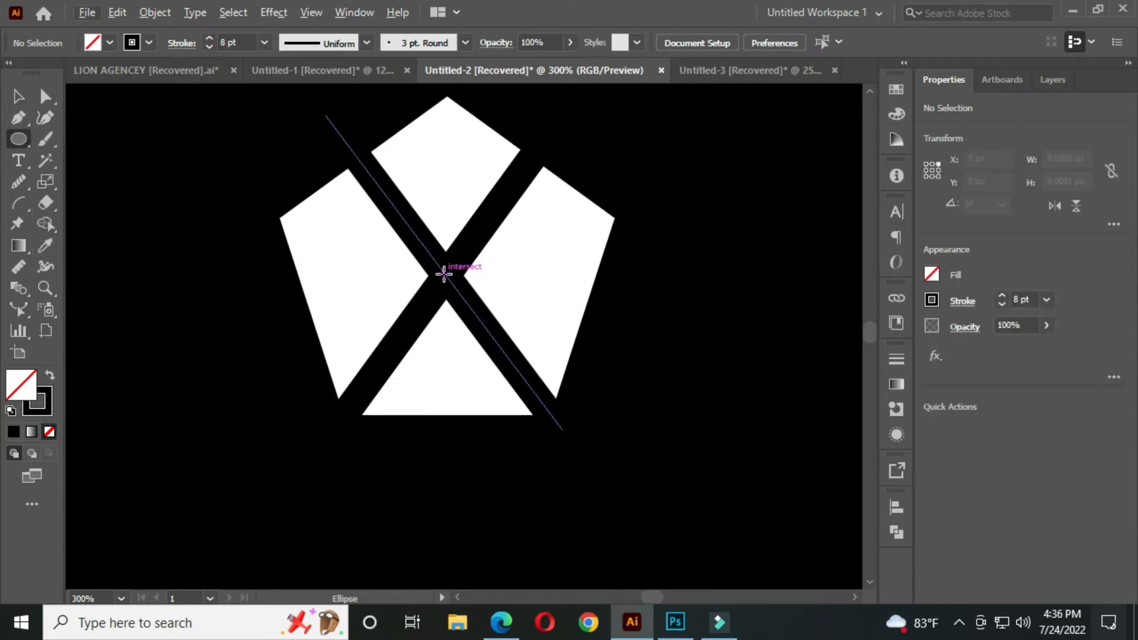
left_click_drag(446, 272, 466, 312)
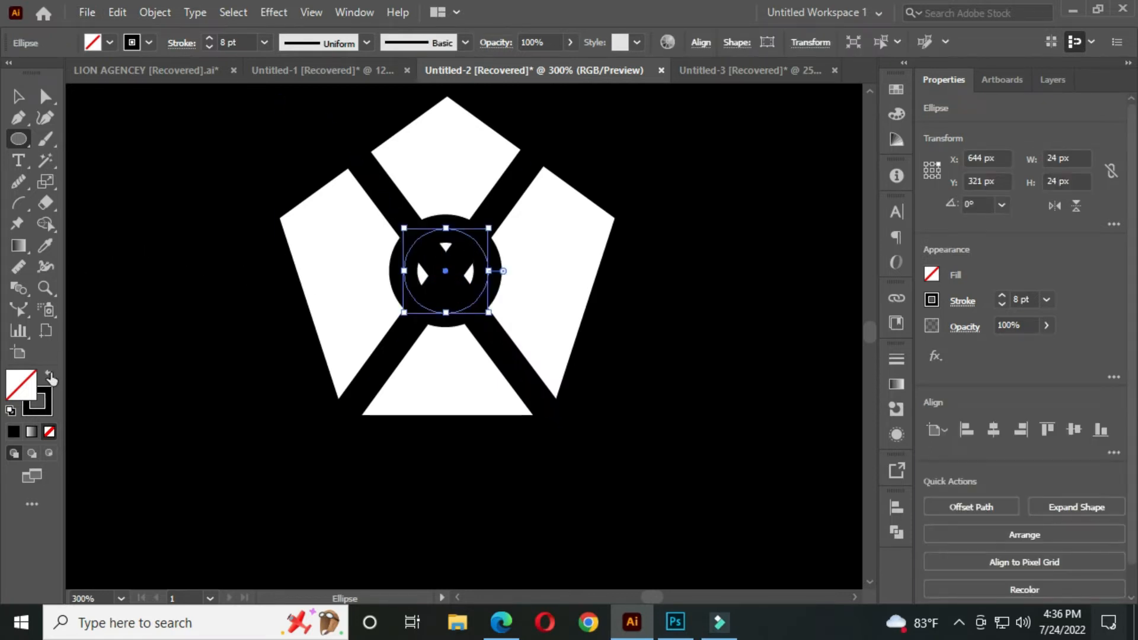
left_click(50, 376)
left_click(18, 96)
left_click(174, 145)
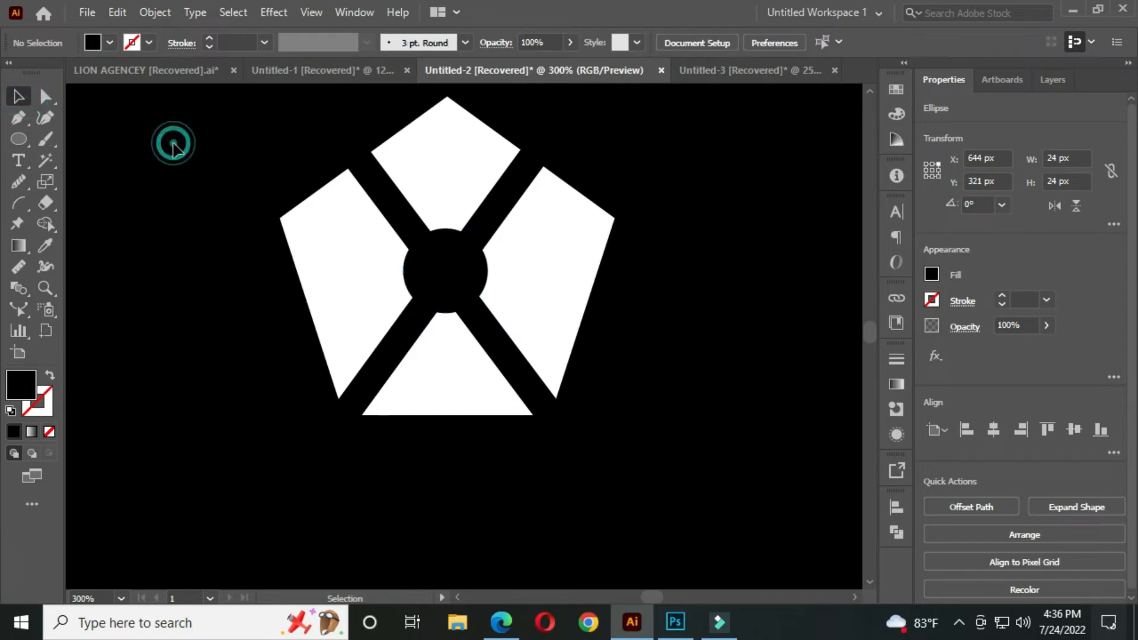
- Copy the black centre circle along the lines onto the pentagon's lower-left and lower-right corners
left_click(437, 272)
left_click_drag(431, 295, 333, 429)
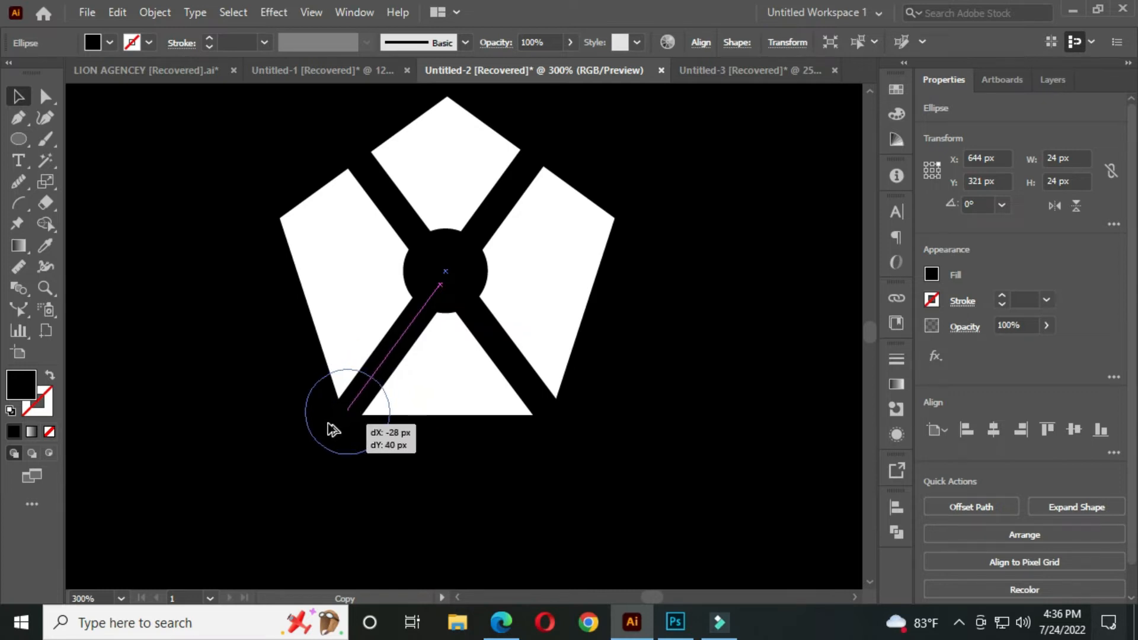
left_click_drag(333, 429, 333, 429)
left_click(458, 285)
left_click_drag(460, 295, 565, 436)
left_click(656, 305)
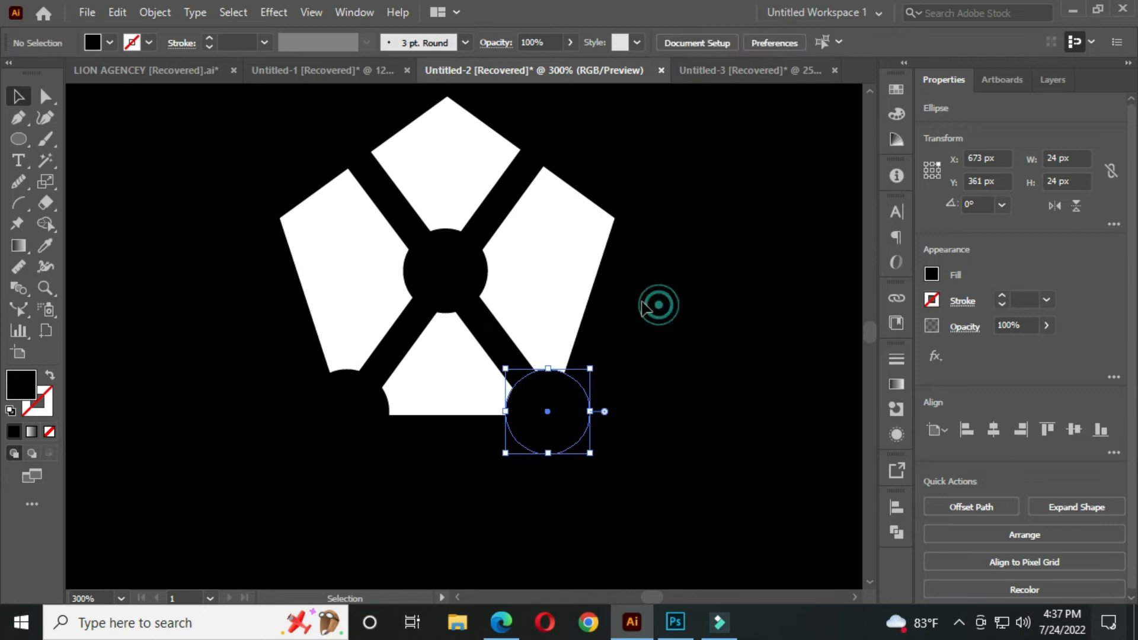
- Expand the fill and stroke of the pentagon, both crossing lines and the three circles together
left_click_drag(178, 129, 656, 478)
left_click(656, 277)
key("ctrl+minus")
left_click_drag(242, 196, 622, 488)
left_click(158, 12)
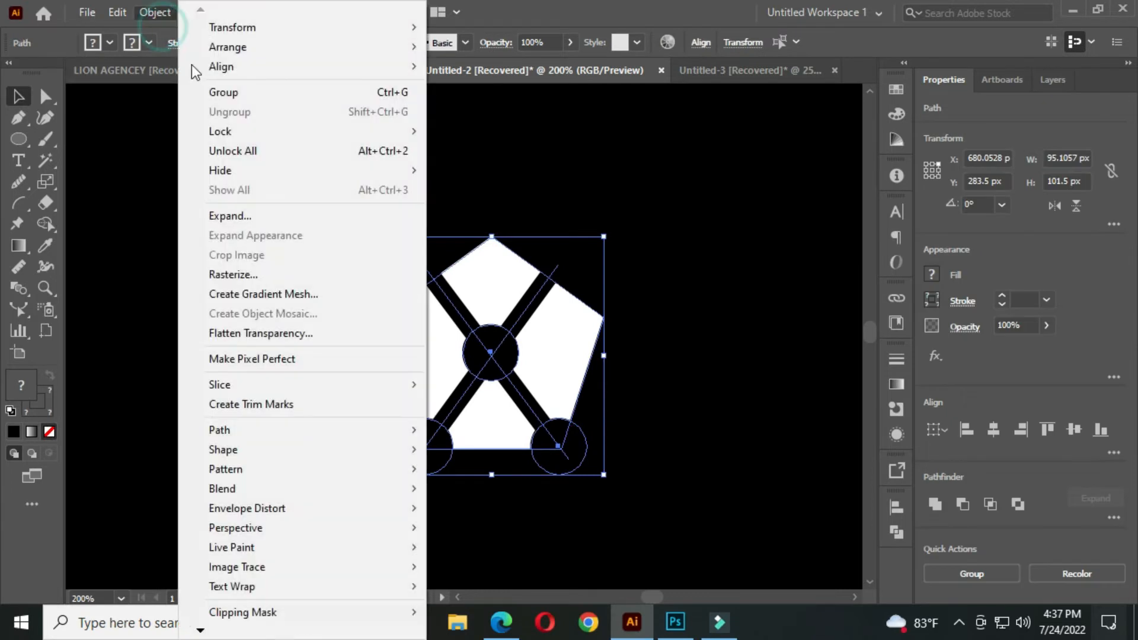
left_click(528, 150)
left_click_drag(246, 141, 675, 509)
left_click(155, 12)
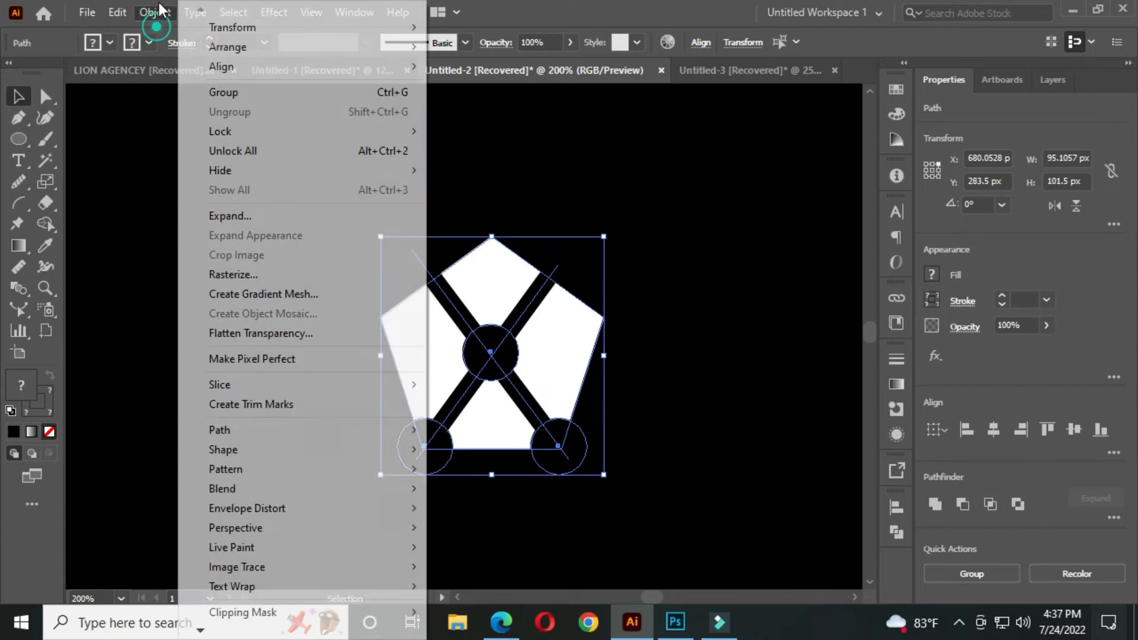
left_click(258, 215)
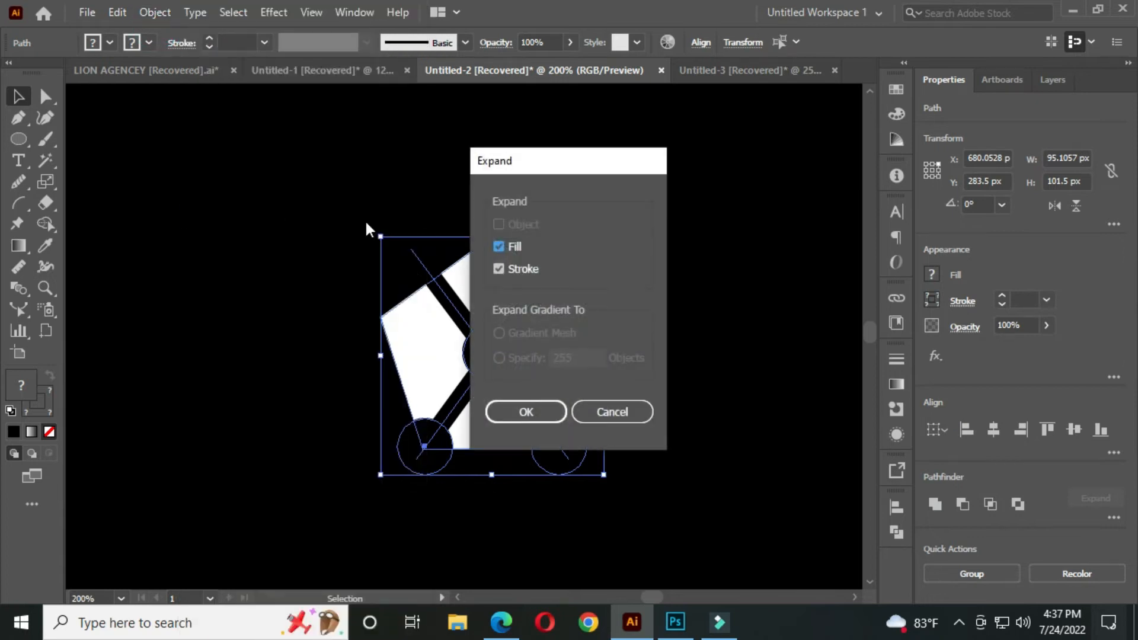
left_click(523, 410)
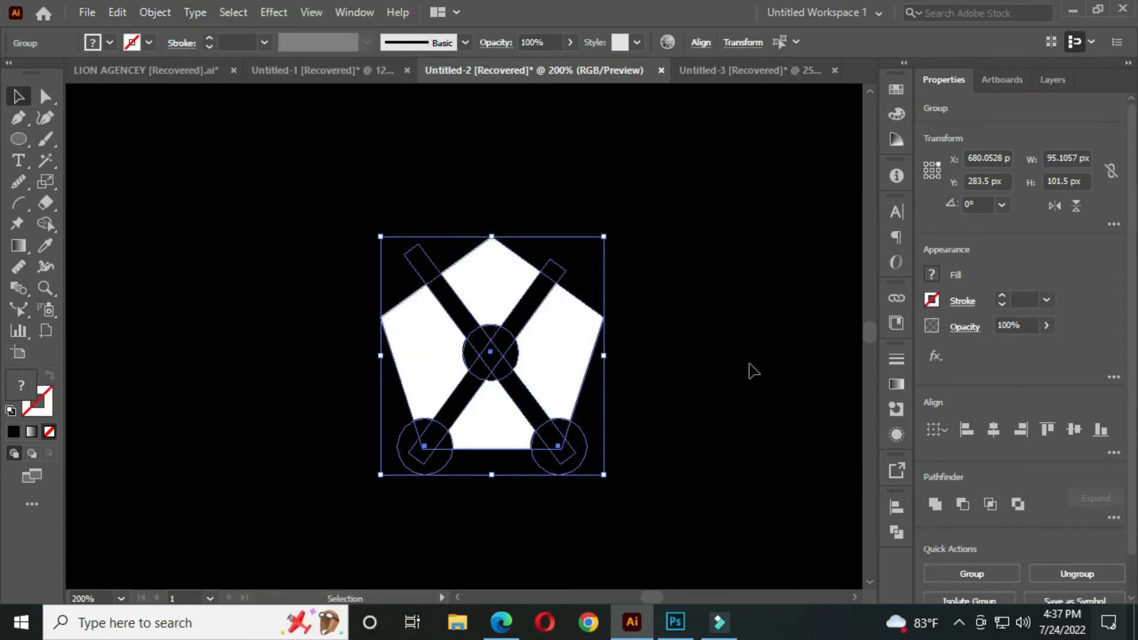
- Subtract the expanded lines and circles from the pentagon with the Minus Front shape mode
left_click(895, 532)
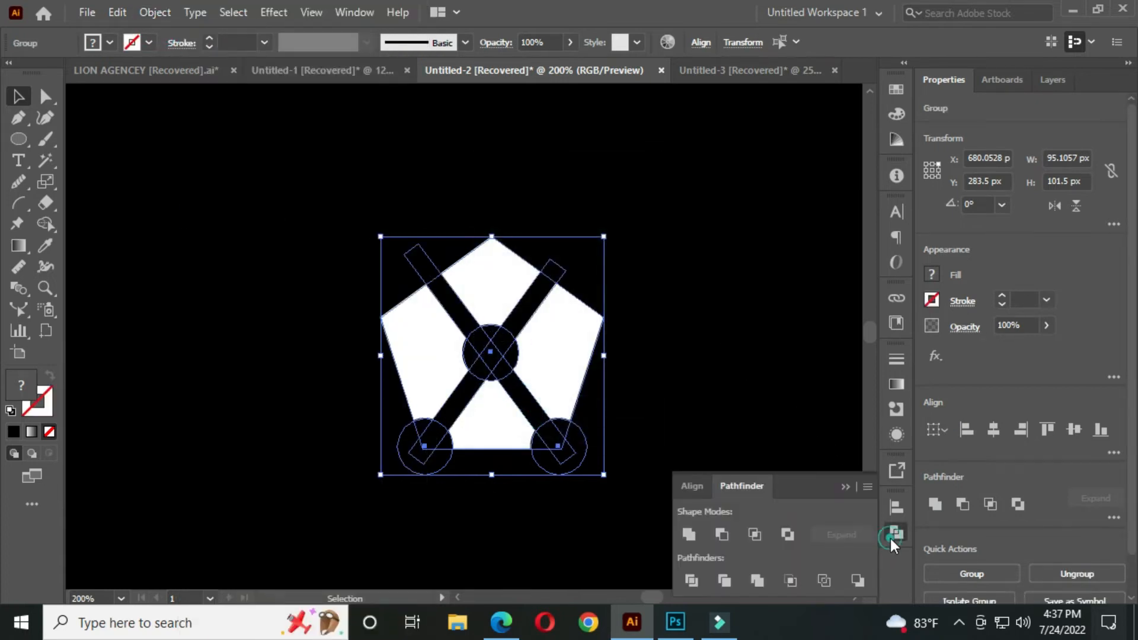
left_click(722, 534)
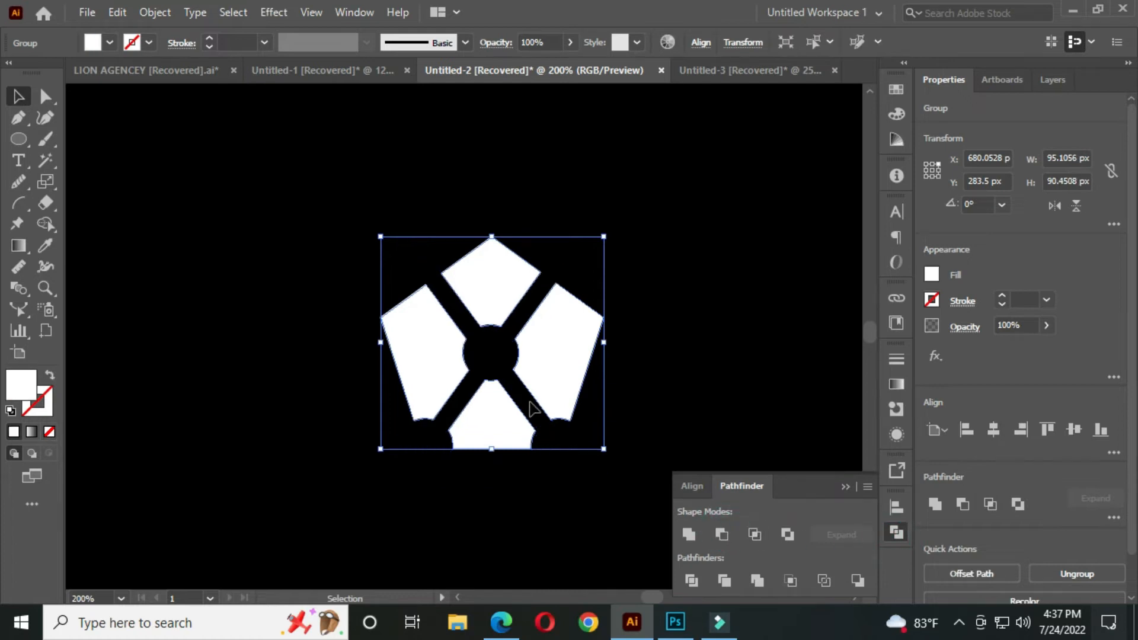
left_click(845, 486)
left_click(670, 349)
- Draw a vertical line 115 px long through the mark's centre, from just above its top corner to below its base
left_click_drag(594, 384, 572, 331)
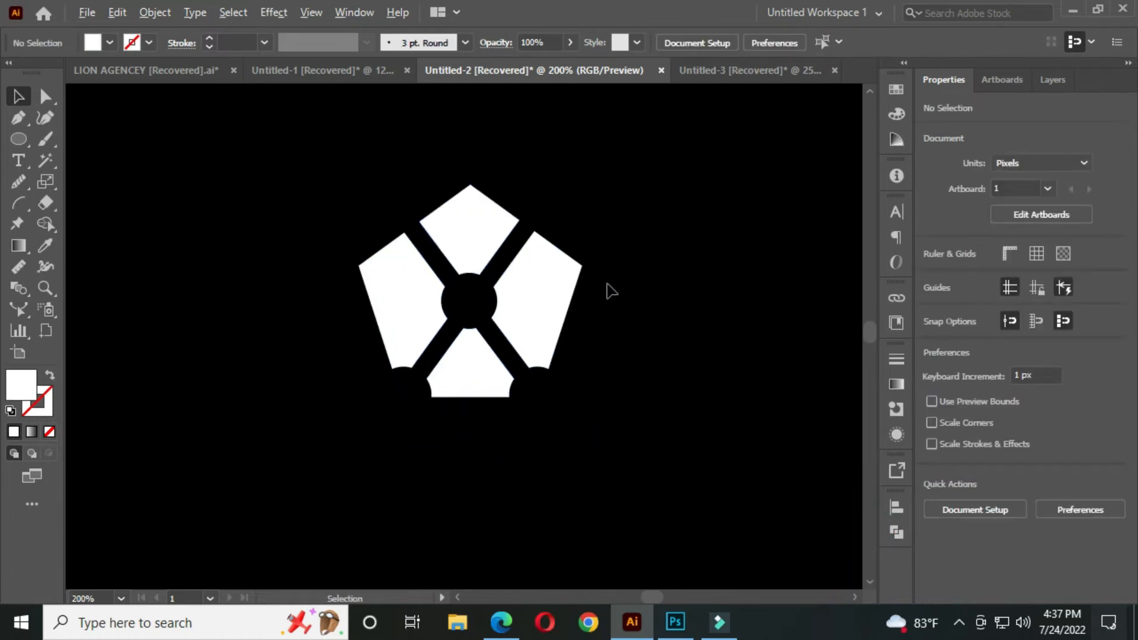
scroll(608, 284, "up", 1)
left_click_drag(478, 294, 542, 294)
scroll(687, 240, "down", 1)
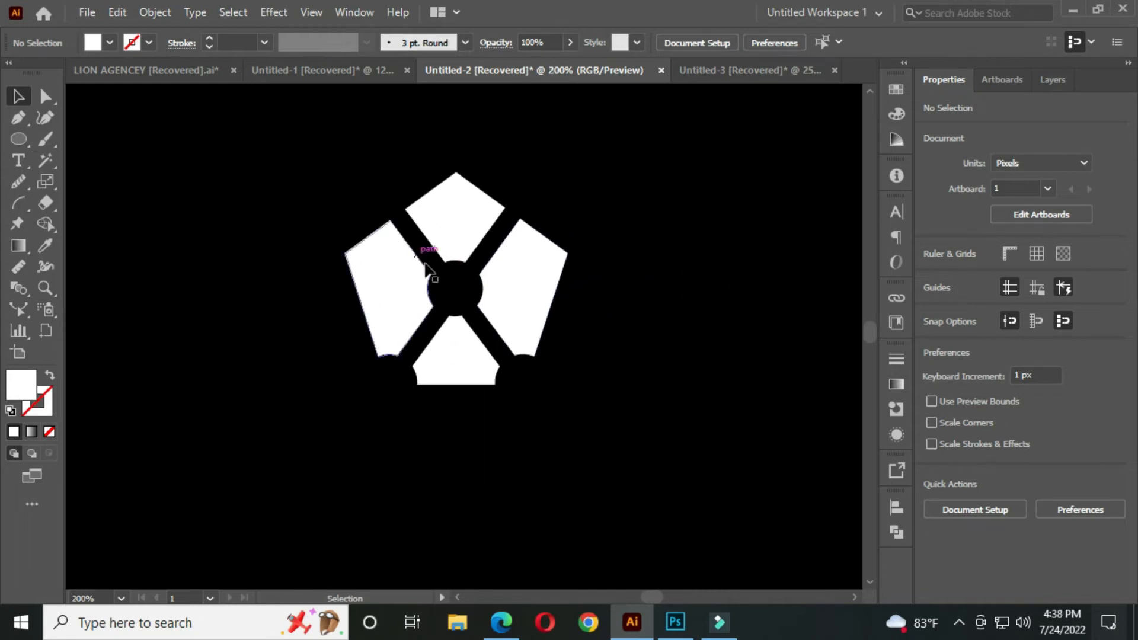
left_click(21, 140)
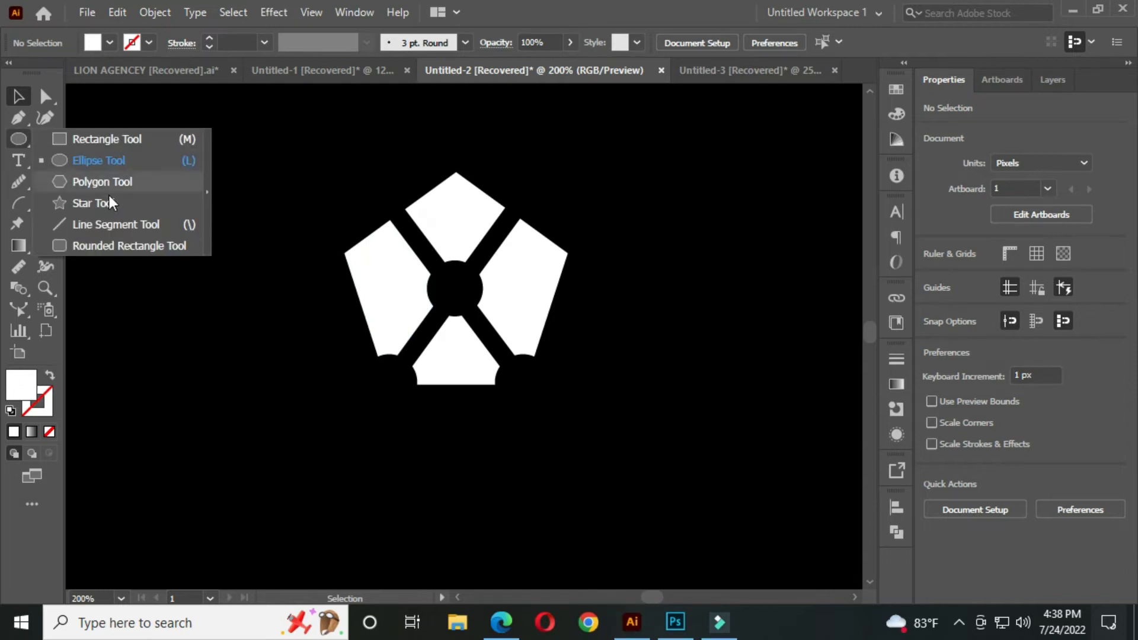
left_click(132, 226)
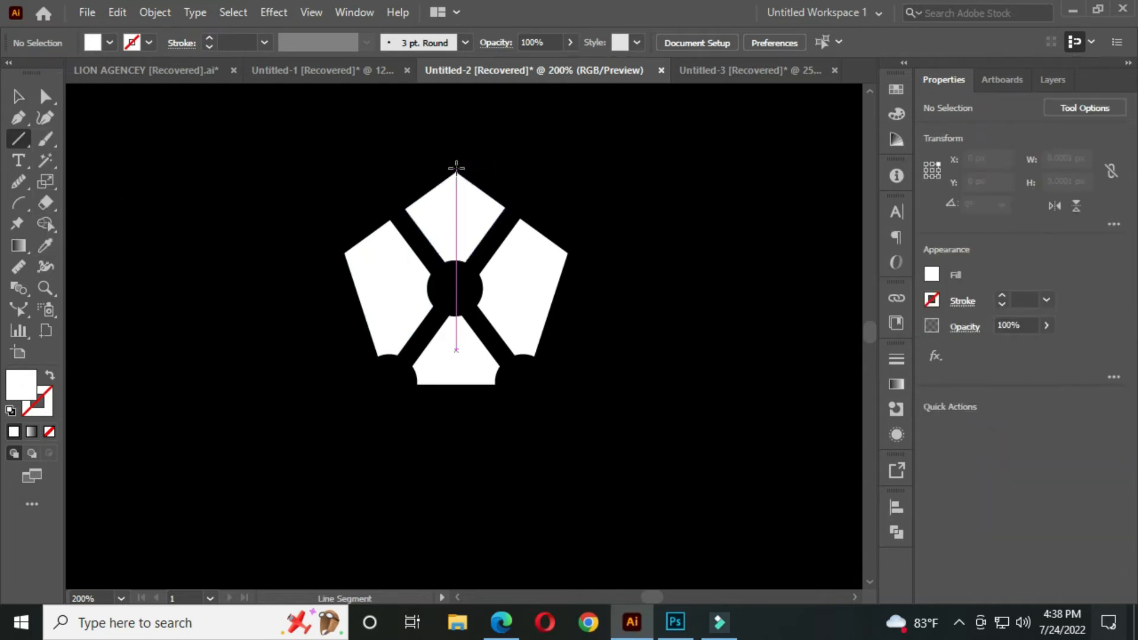
left_click_drag(454, 167, 459, 435)
left_click_drag(439, 392, 455, 435)
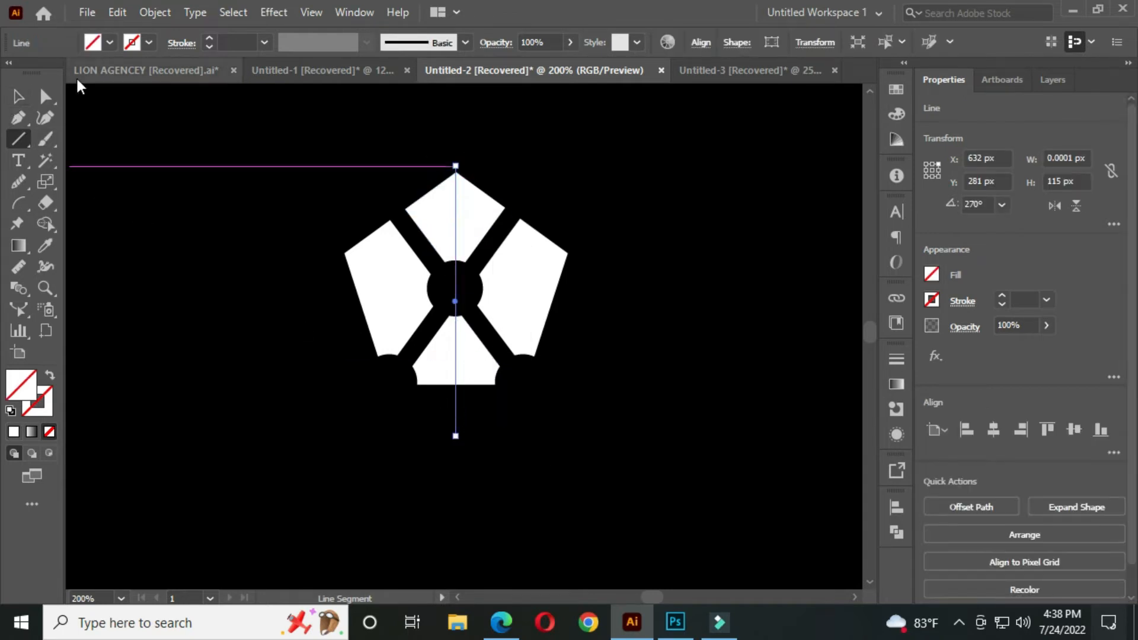
- Give the vertical line a 1 pt black stroke and deselect it
left_click(148, 43)
left_click(49, 71)
left_click(239, 229)
key("v")
left_click(331, 156)
scroll(483, 190, "up", 5)
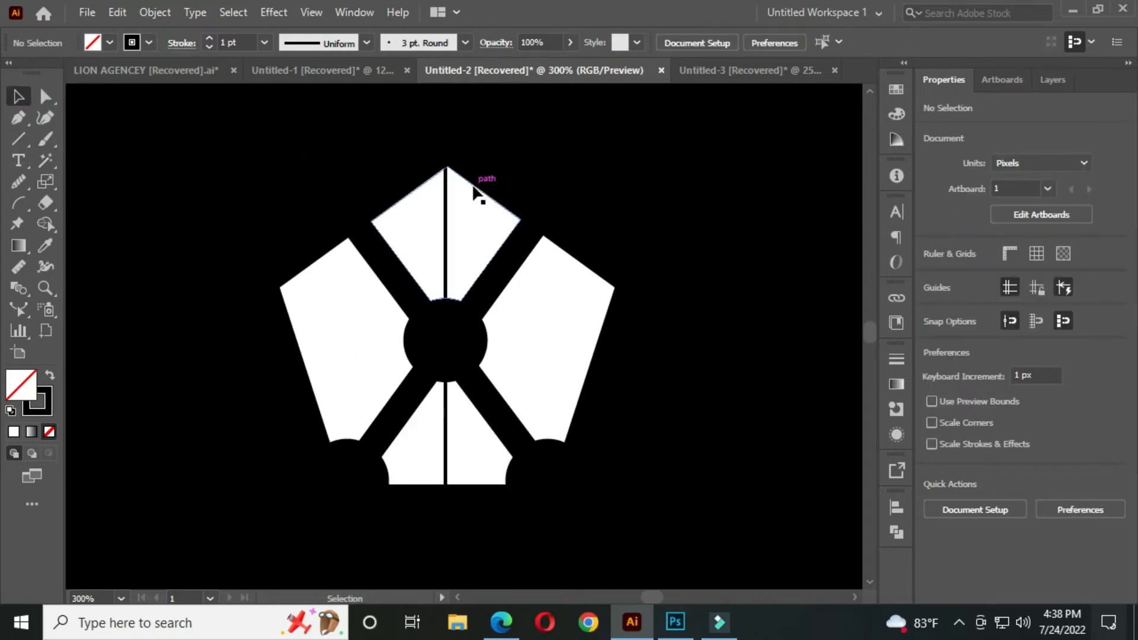
- Align the vertical line and the pentagon pieces to each other by their horizontal centres
scroll(424, 236, "up", 1)
left_click_drag(427, 234, 432, 222)
left_click_drag(355, 178, 505, 261)
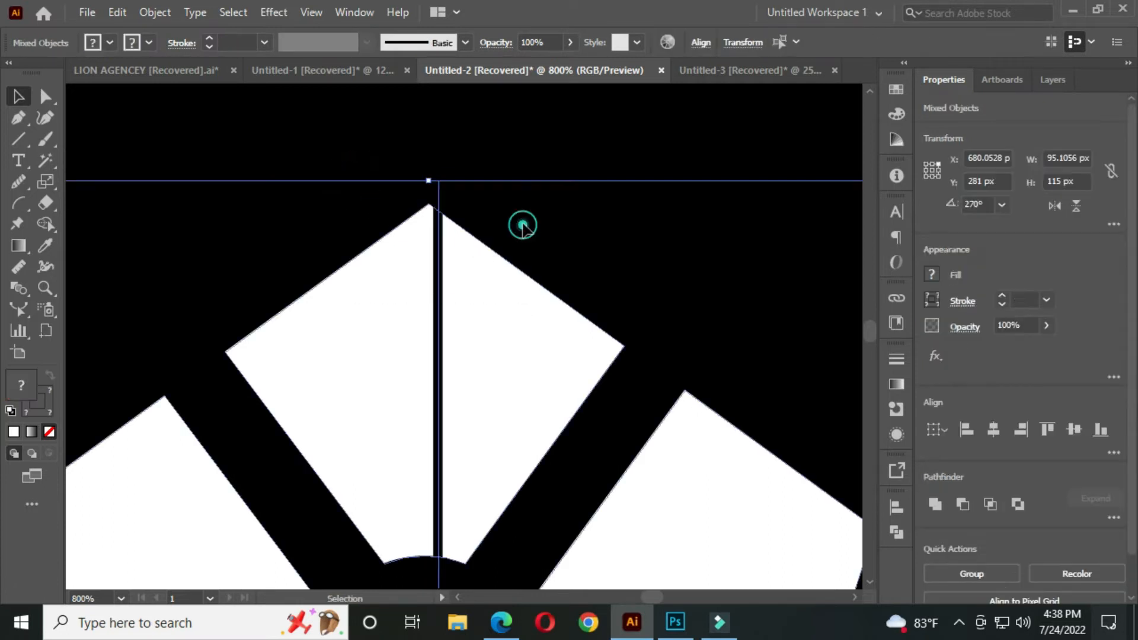
scroll(534, 231, "down", 3)
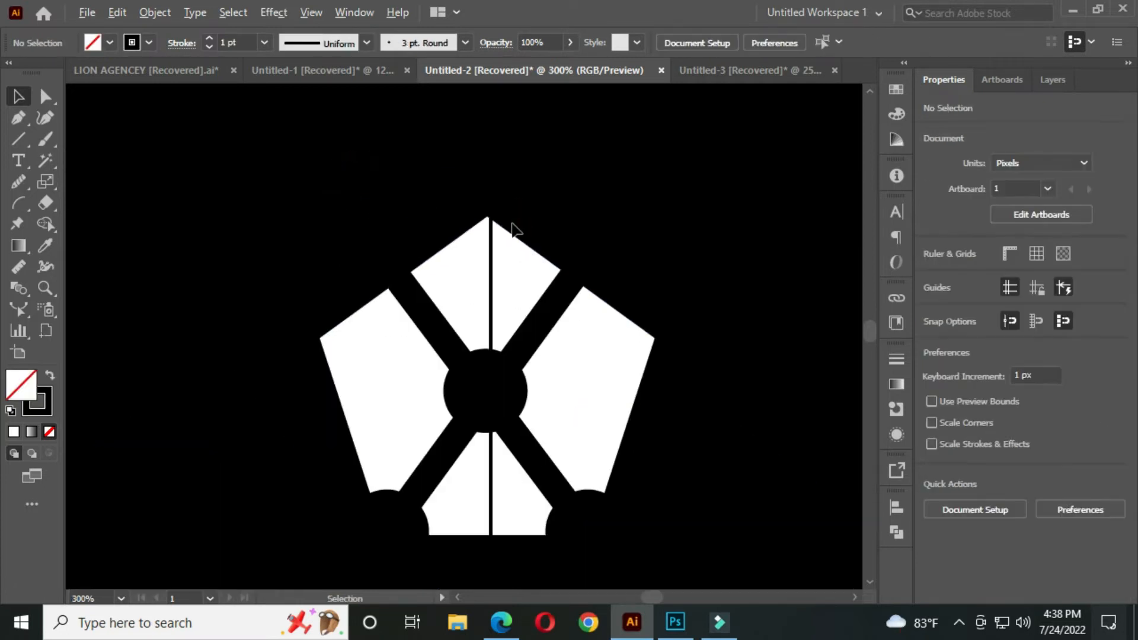
left_click(895, 509)
left_click(719, 477)
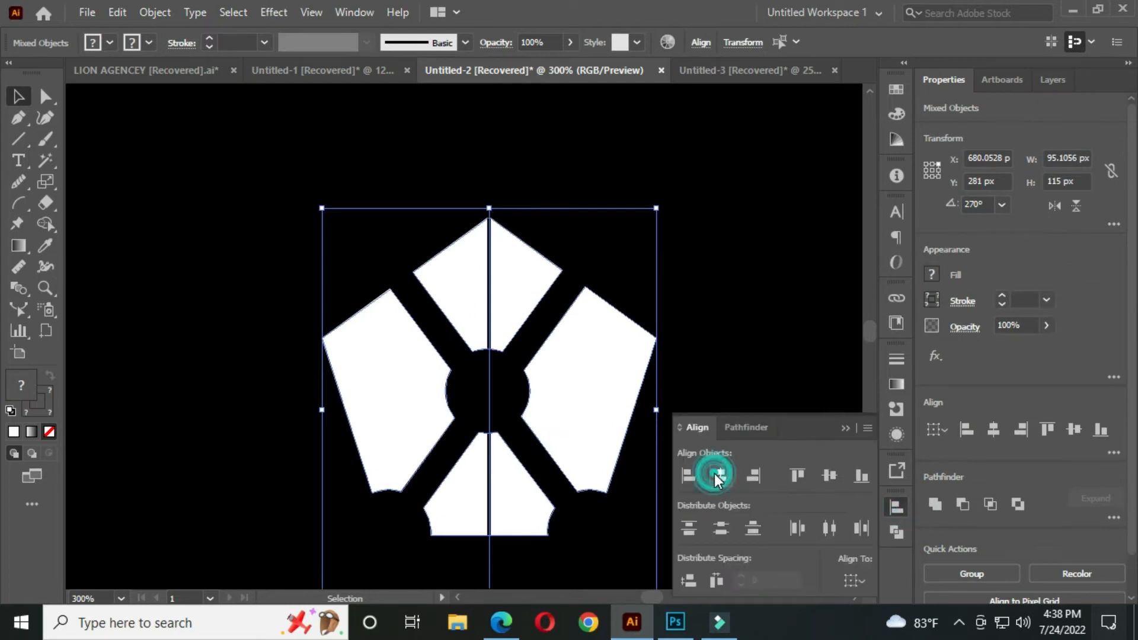
left_click(695, 252)
left_click(844, 428)
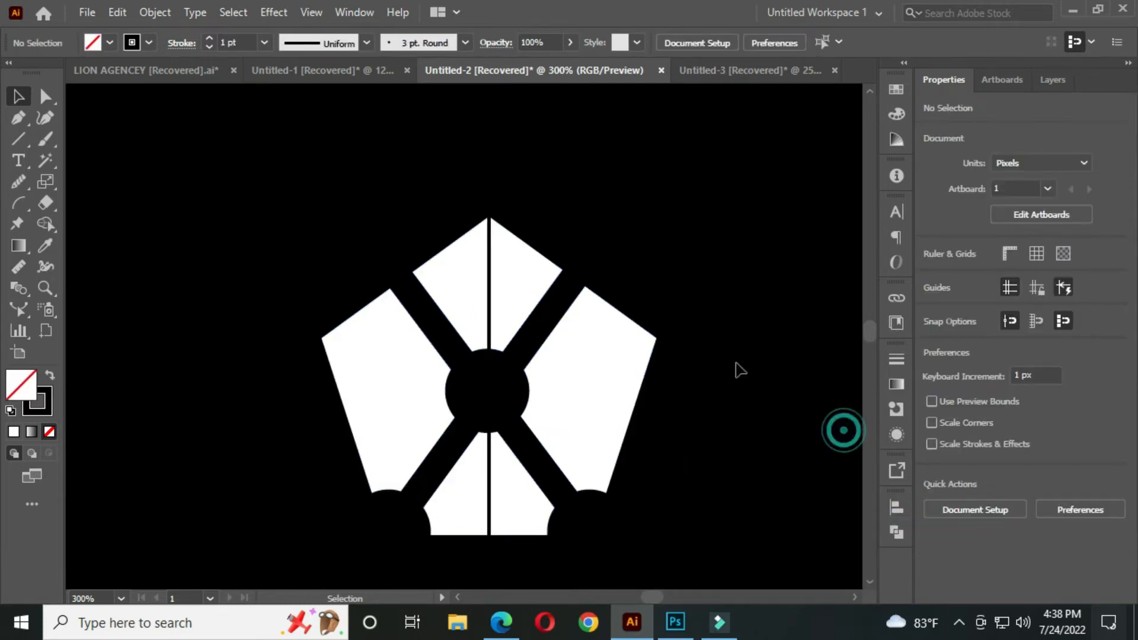
- Divide the pentagon pieces along the vertical line with the Pathfinder and ungroup the result
left_click_drag(668, 361, 662, 282)
left_click_drag(248, 146, 730, 460)
left_click(897, 532)
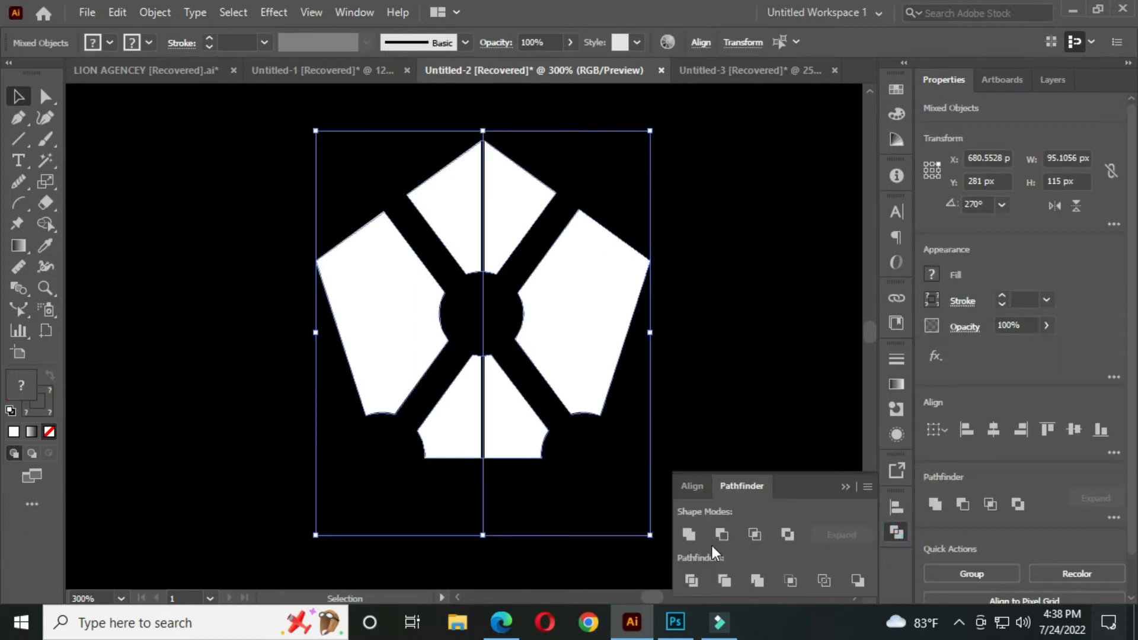
left_click(693, 581)
right_click(472, 184)
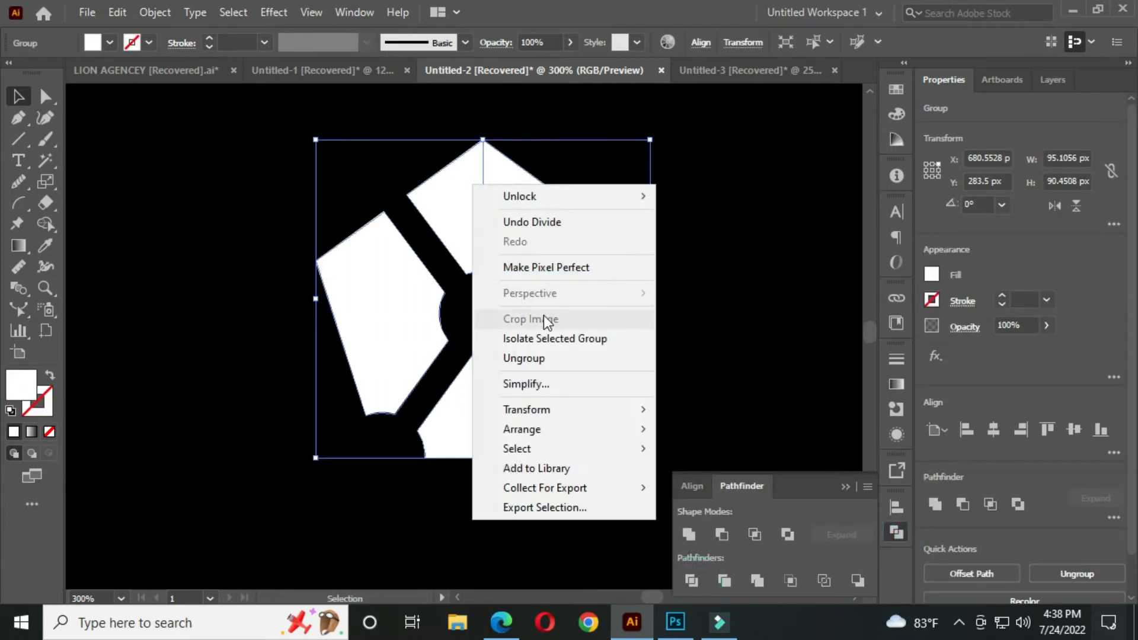
left_click(552, 356)
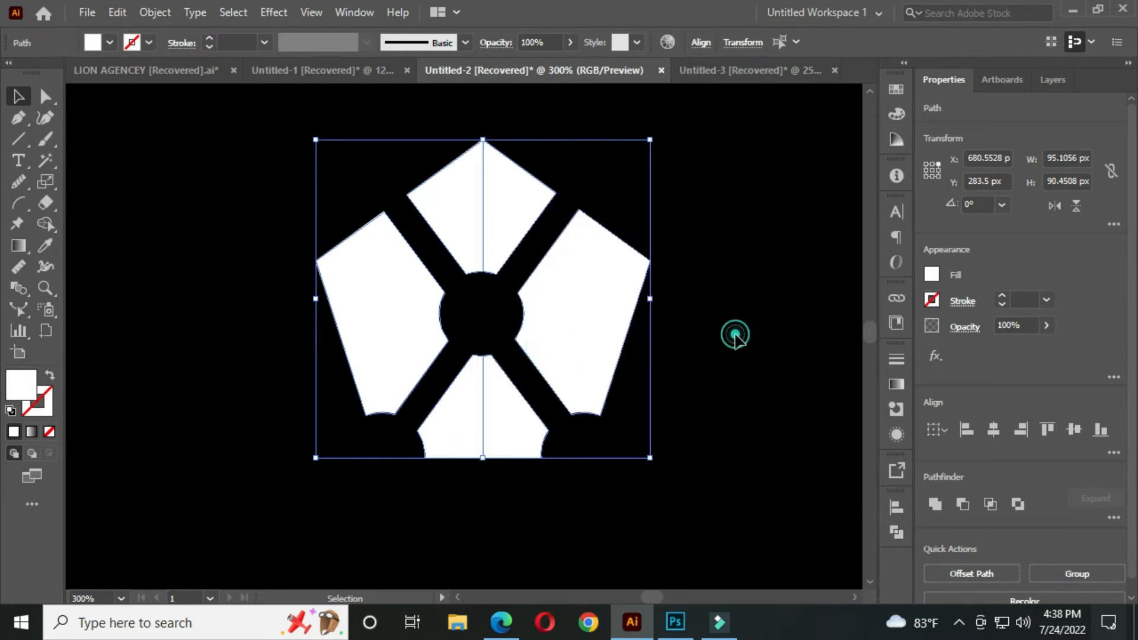
left_click(736, 337)
- Move the six grey swatches closer to the logo mark and scale them down to about 60 by 87 px
scroll(735, 252, "down", 1)
left_click_drag(653, 206, 658, 259)
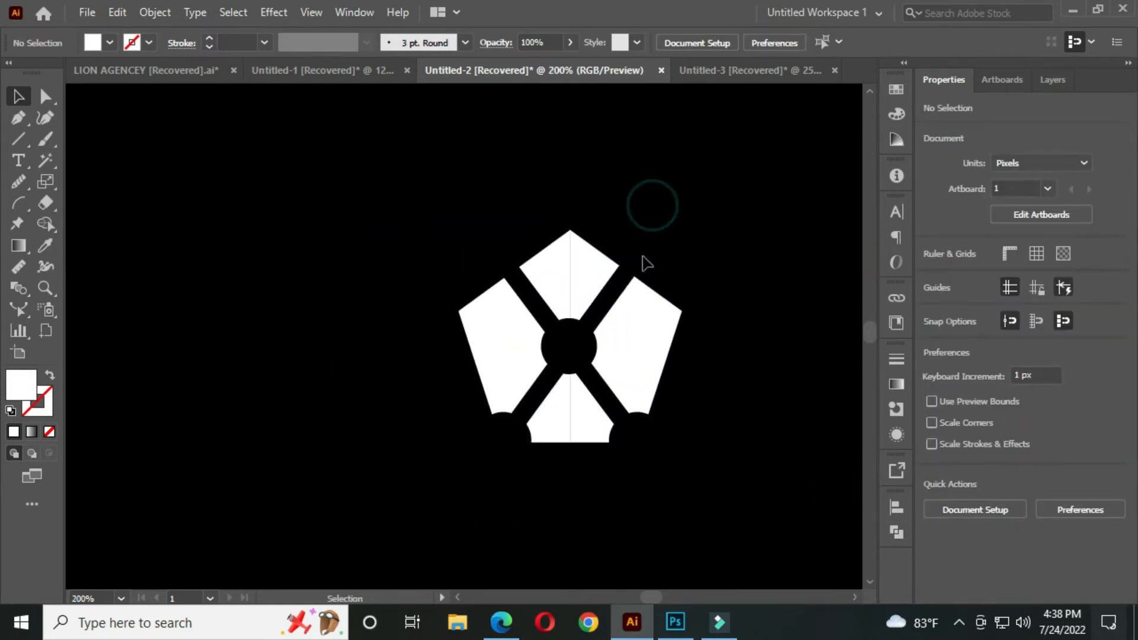
scroll(648, 258, "down", 2)
scroll(537, 245, "down", 1)
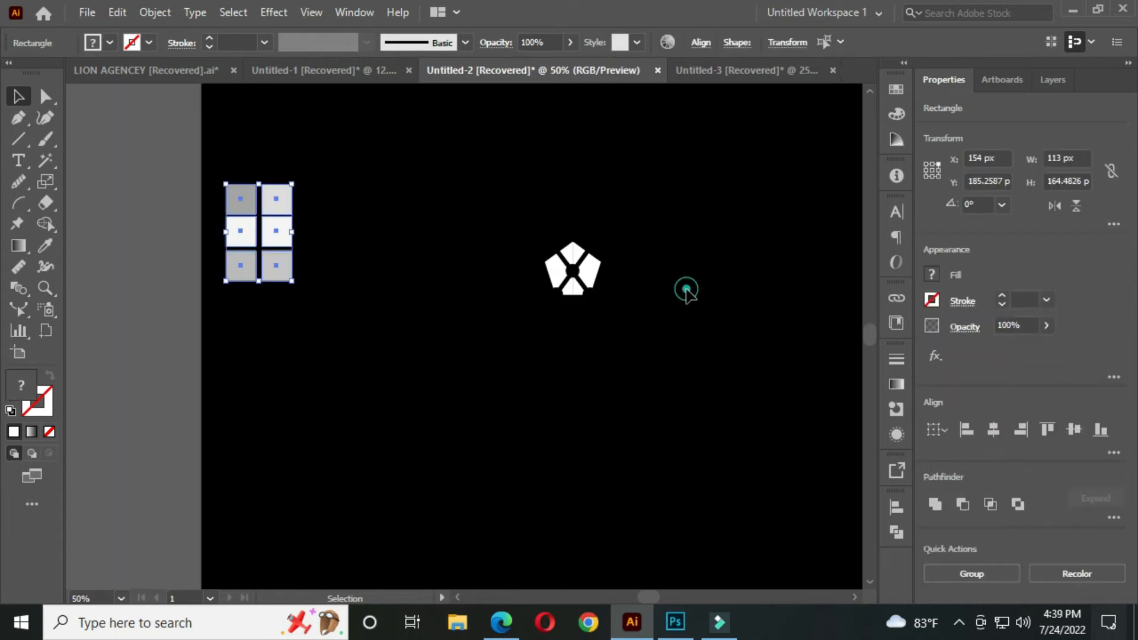
left_click_drag(219, 161, 540, 283)
scroll(272, 244, "up", 1)
left_click(655, 216)
scroll(704, 268, "up", 2)
- Fill the right half of the top piece with the darkest grey sampled from the upper-left swatch
left_click(515, 230)
left_click(424, 204)
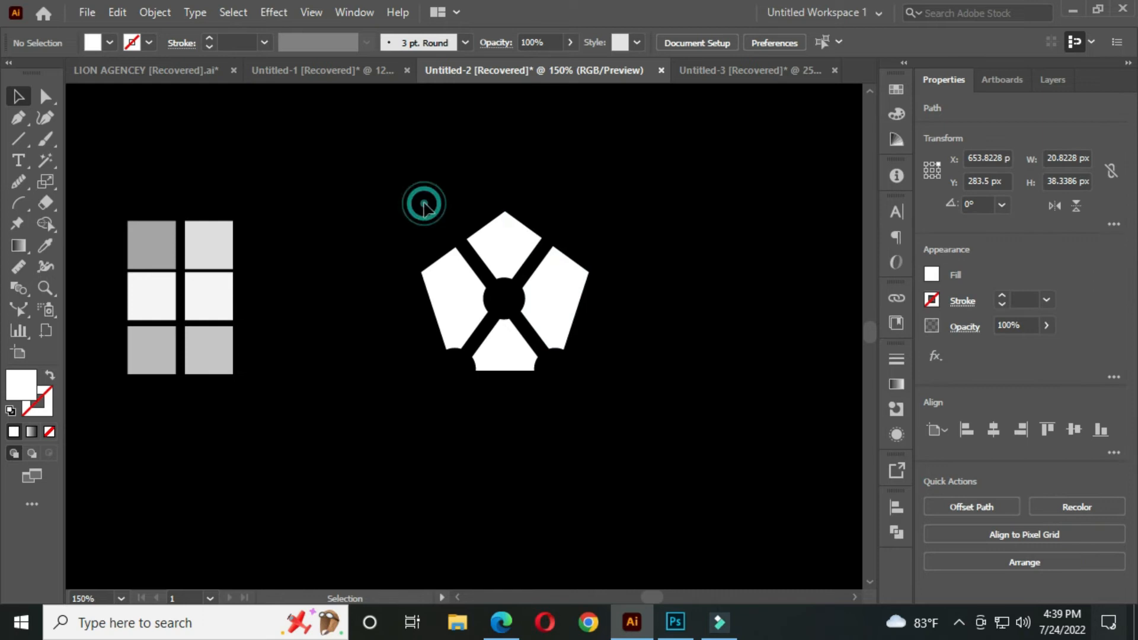
left_click(517, 237)
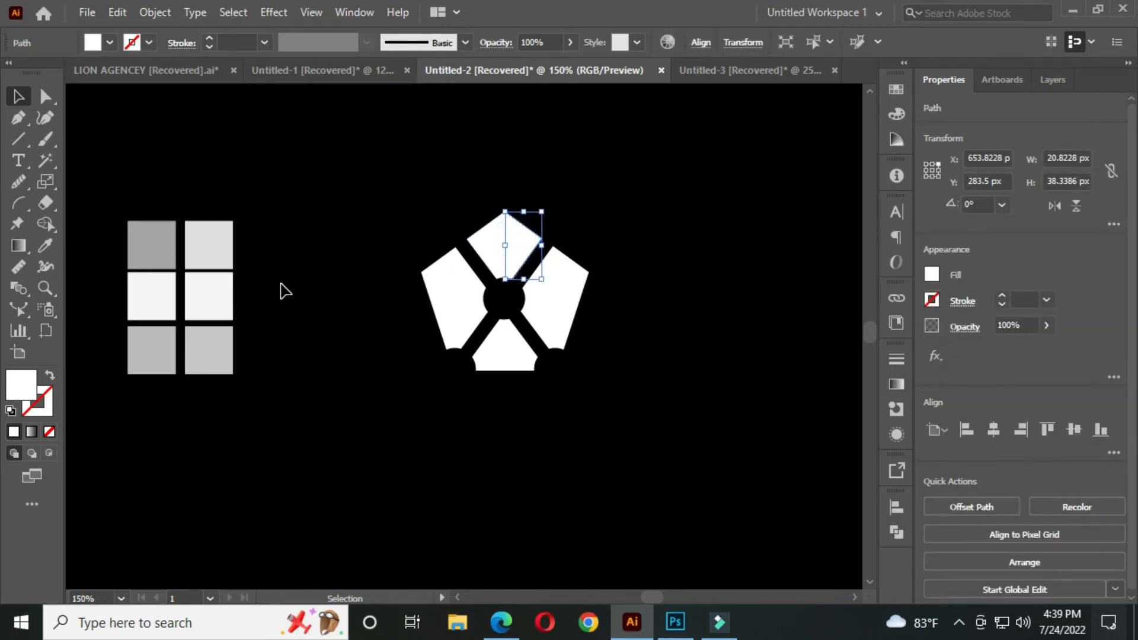
key("i")
left_click(143, 244)
key("v")
- Fill the right side piece from the middle-left near-white swatch and the bottom piece's right half from the lower-left grey swatch
left_click(535, 302)
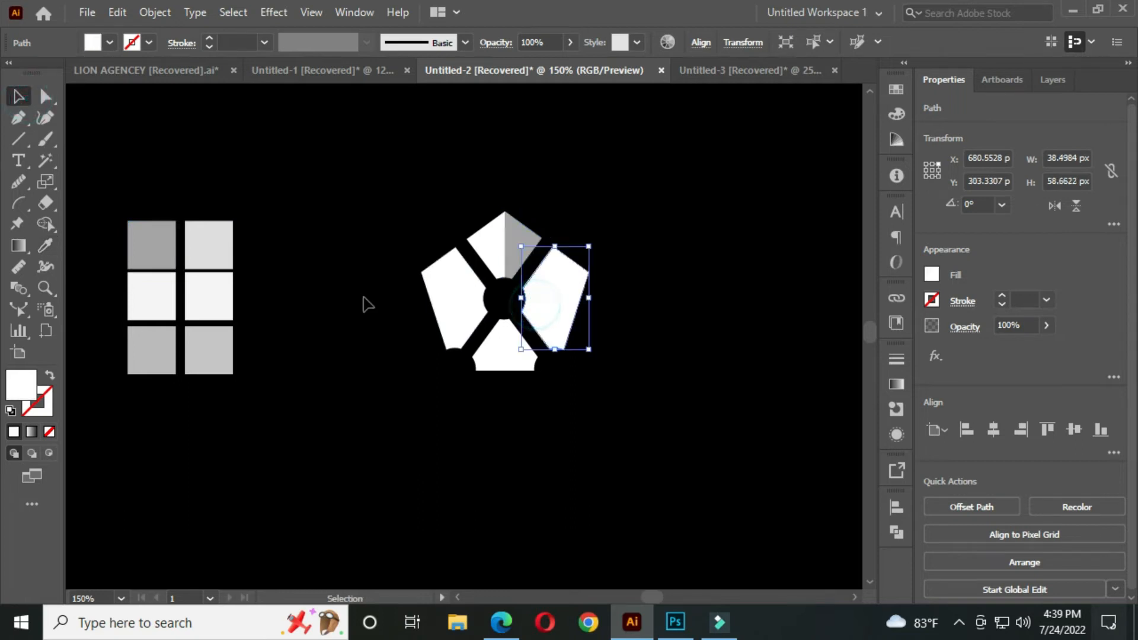
key("i")
left_click(144, 296)
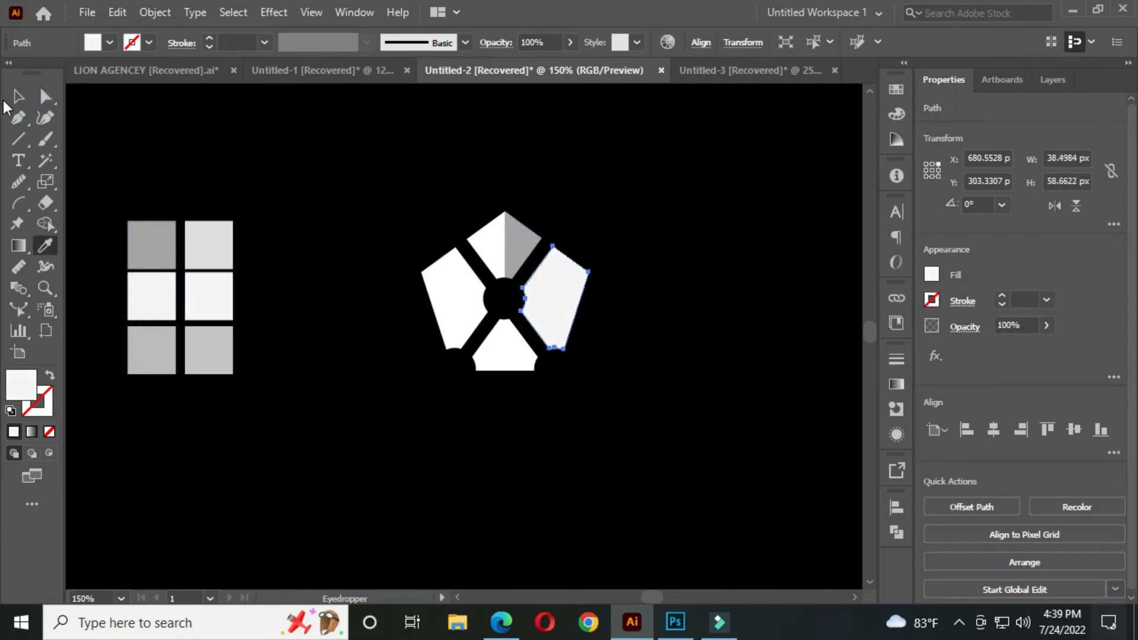
left_click(18, 96)
left_click(513, 358)
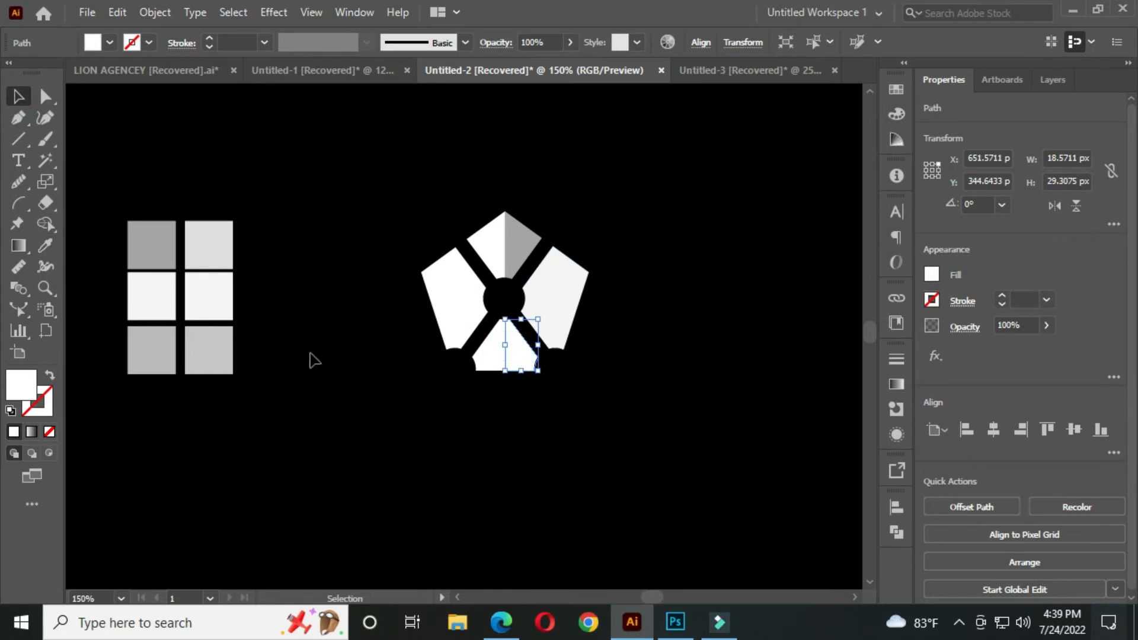
key("i")
left_click(152, 351)
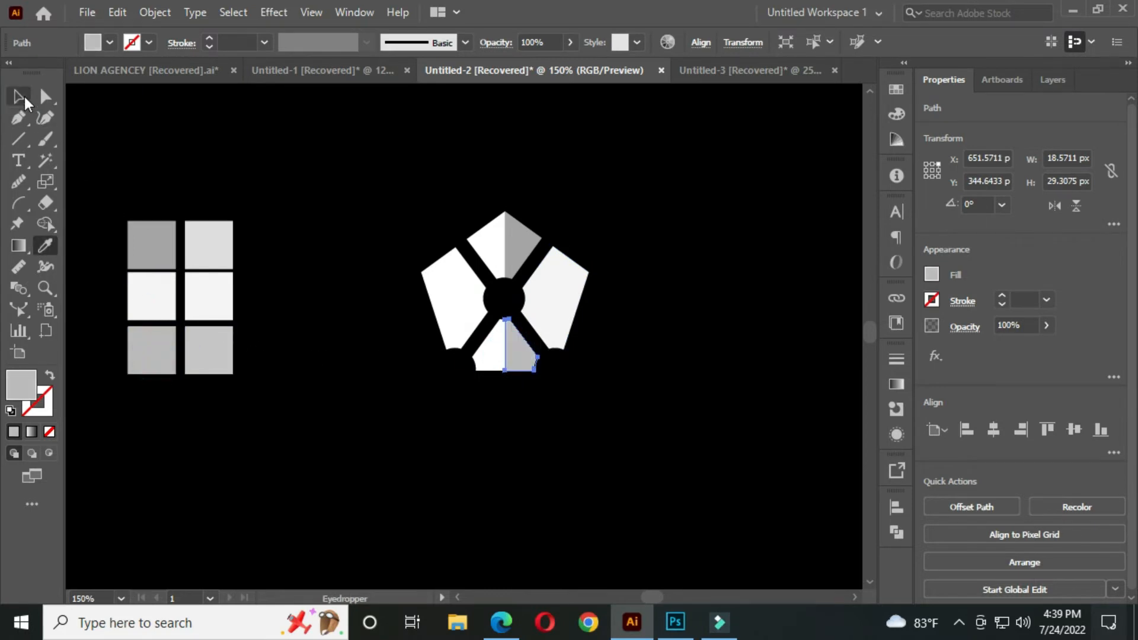
left_click(23, 100)
- Fill the bottom piece's left half from the upper-right light grey swatch and the left side piece from the middle-right near-white swatch
left_click(485, 354)
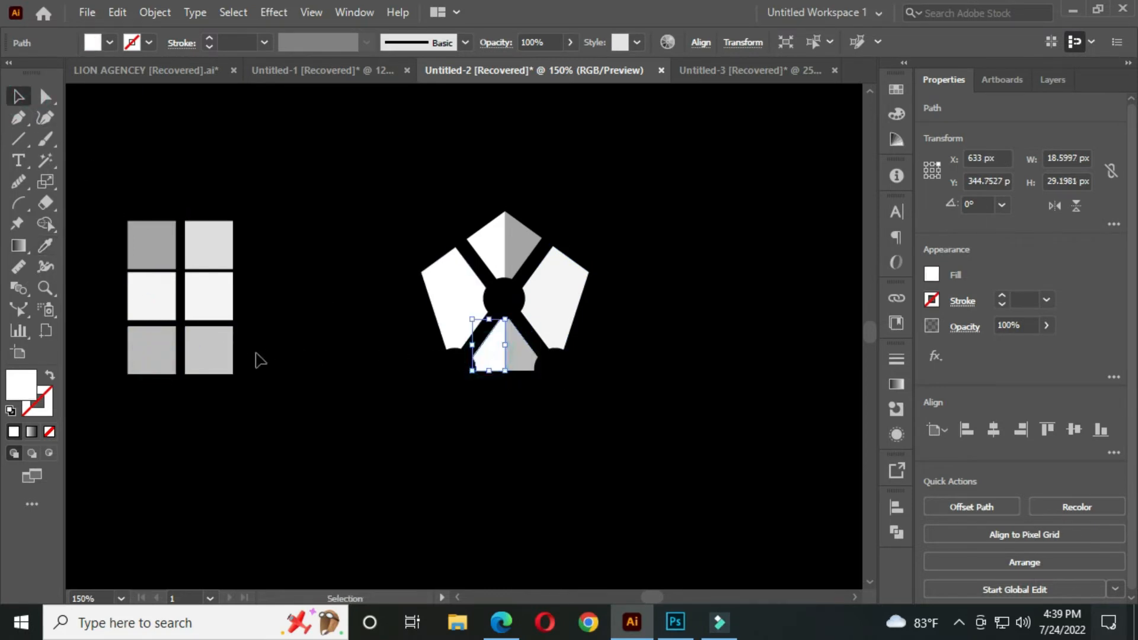
key("i")
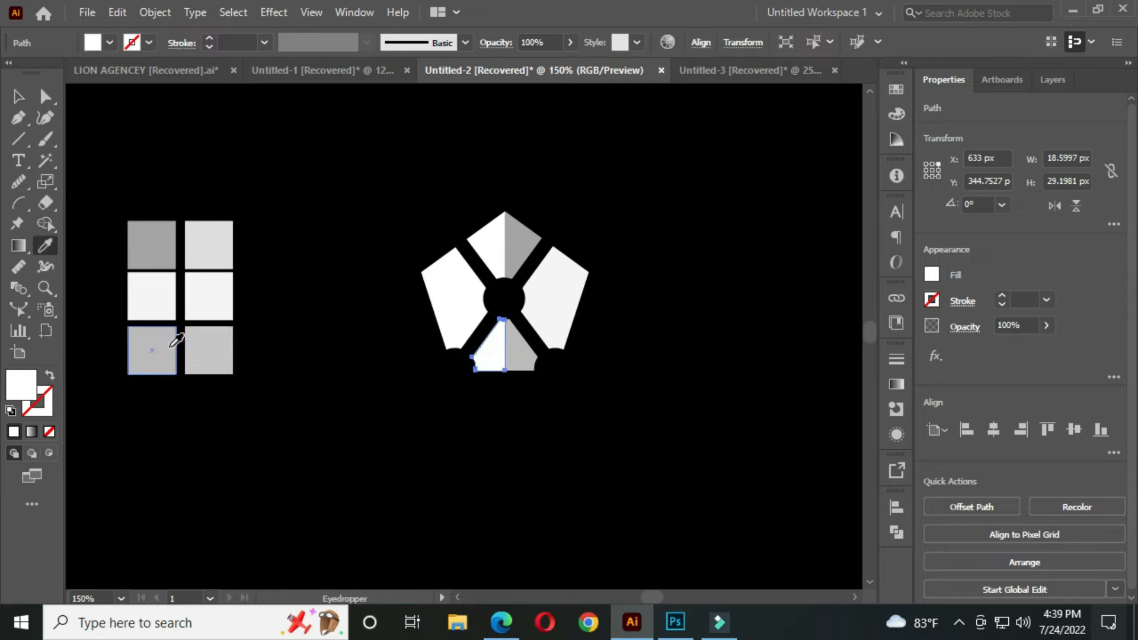
left_click(200, 250)
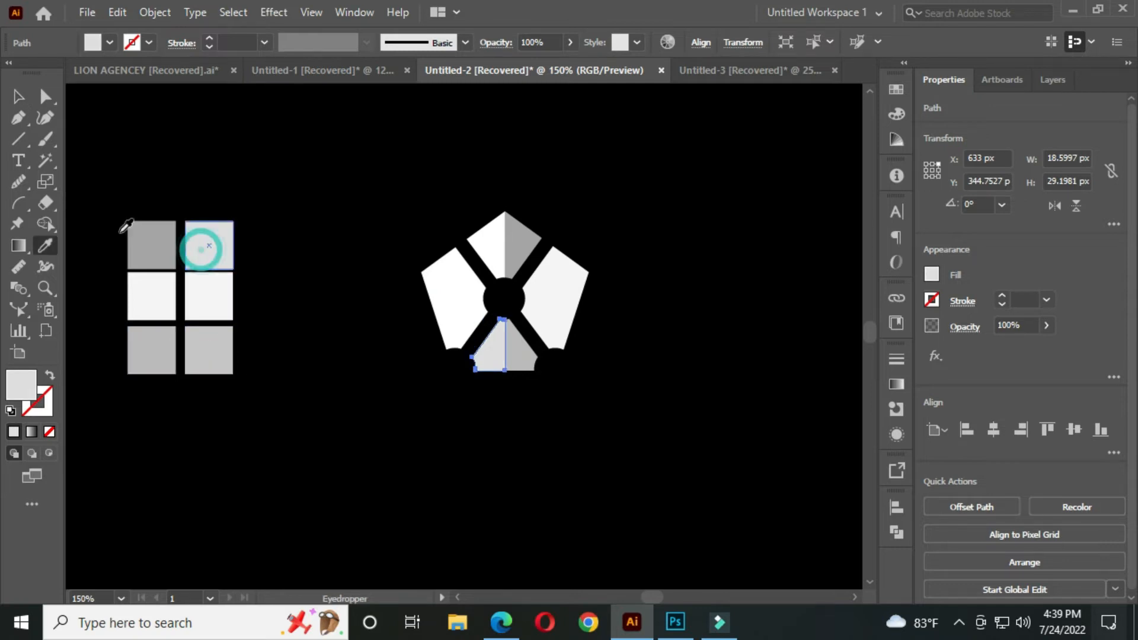
left_click(19, 97)
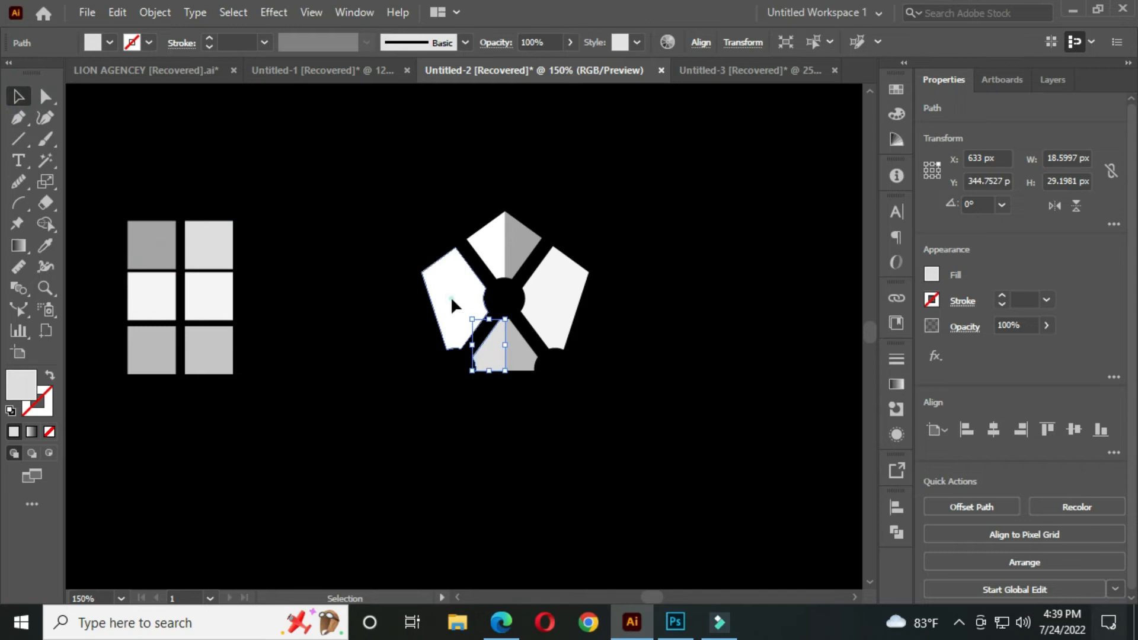
left_click(452, 306)
key("i")
left_click(209, 304)
left_click(20, 97)
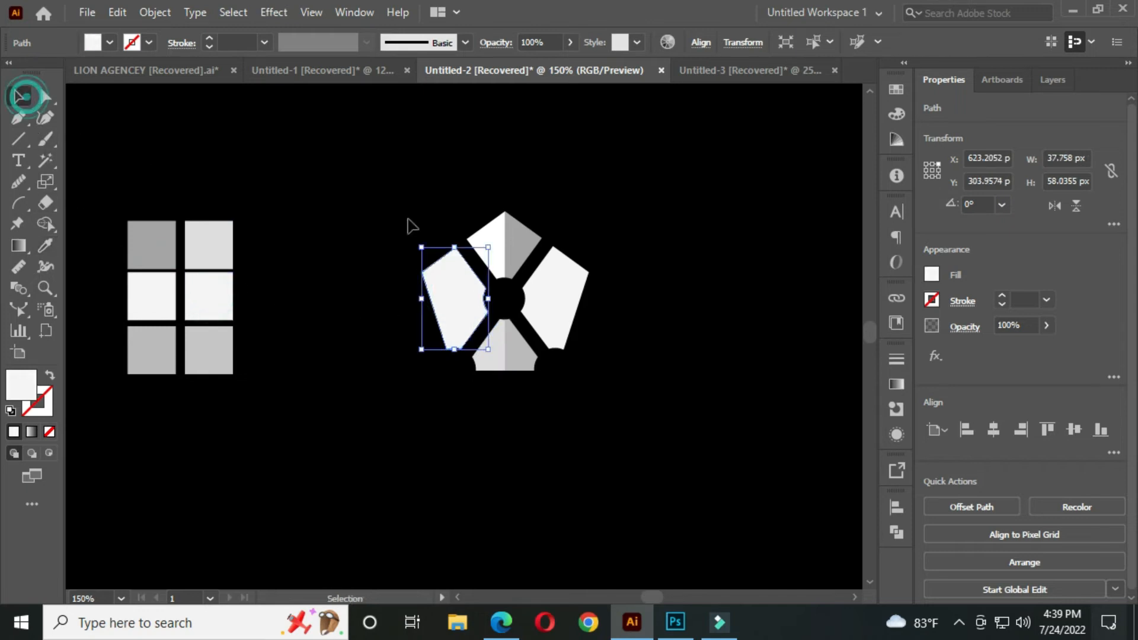
- Fill the left half of the top piece with the light grey sampled from the upper-right swatch
left_click(486, 232)
key("i")
left_click(213, 243)
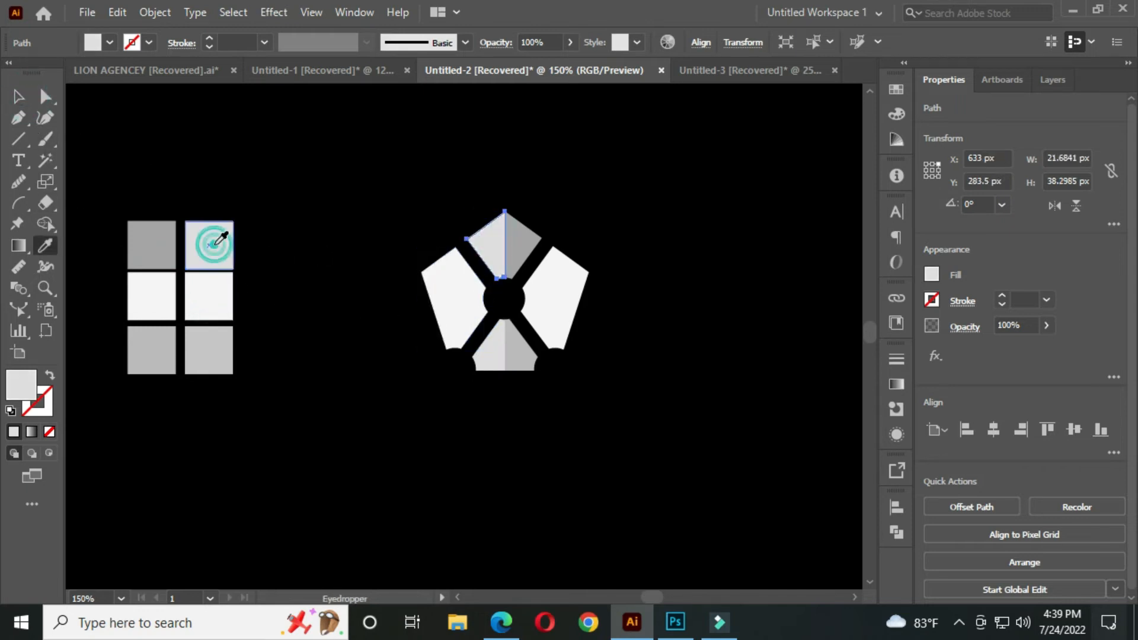
left_click(15, 101)
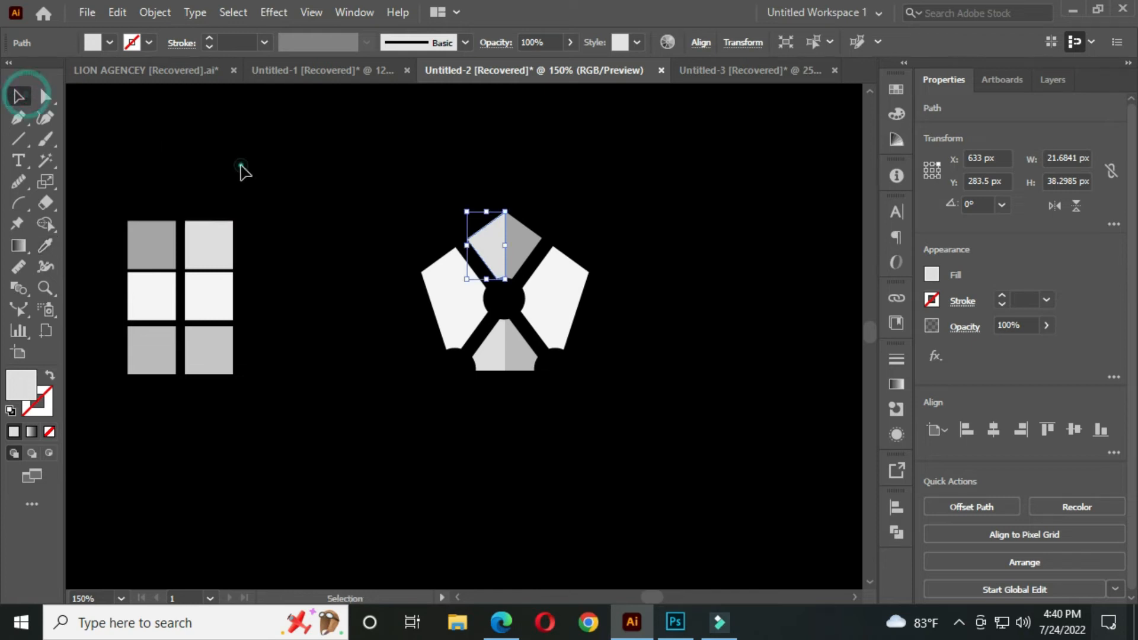
left_click(419, 326)
- Move the six grey swatches up and to the left, away from the logo mark
scroll(381, 320, "down", 2)
left_click_drag(224, 219, 346, 381)
left_click_drag(311, 326, 191, 207)
left_click(331, 229)
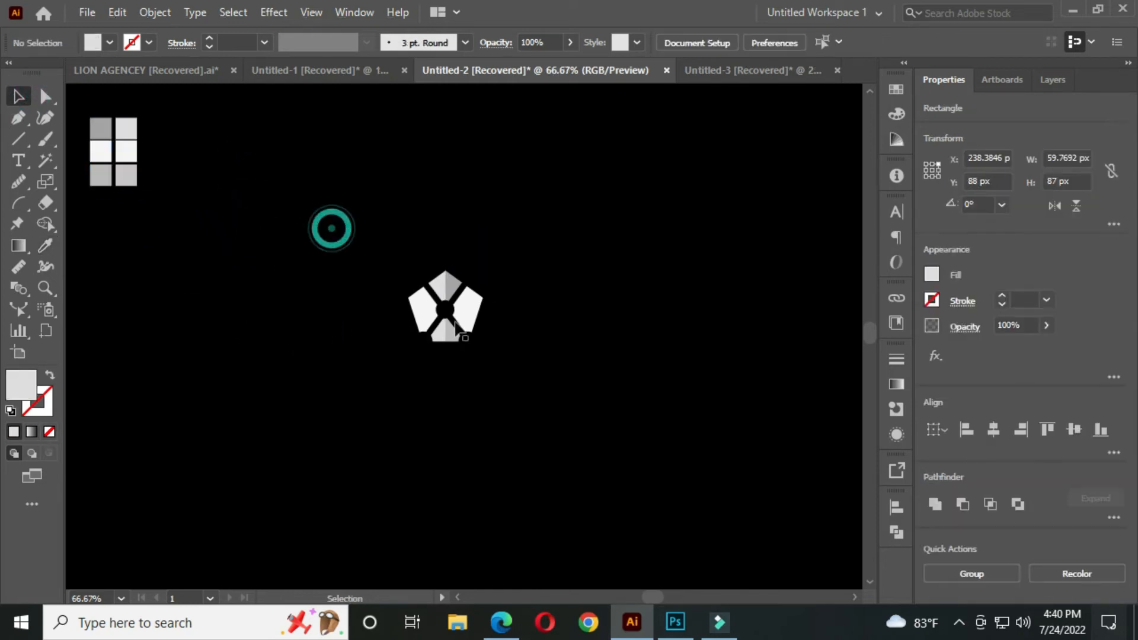
- Draw a horizontal line 100 px long at an angle of 0° above and to the left of the pentagon mark
scroll(463, 330, "up", 2)
left_click_drag(415, 305, 454, 305)
scroll(514, 274, "down", 1)
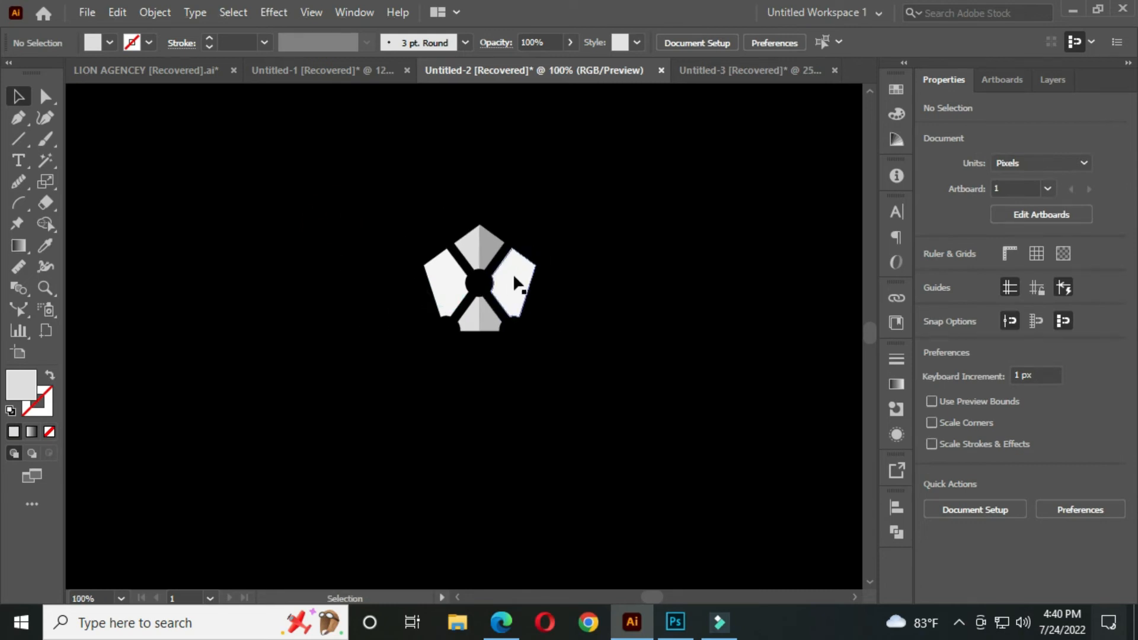
left_click_drag(21, 139, 109, 224)
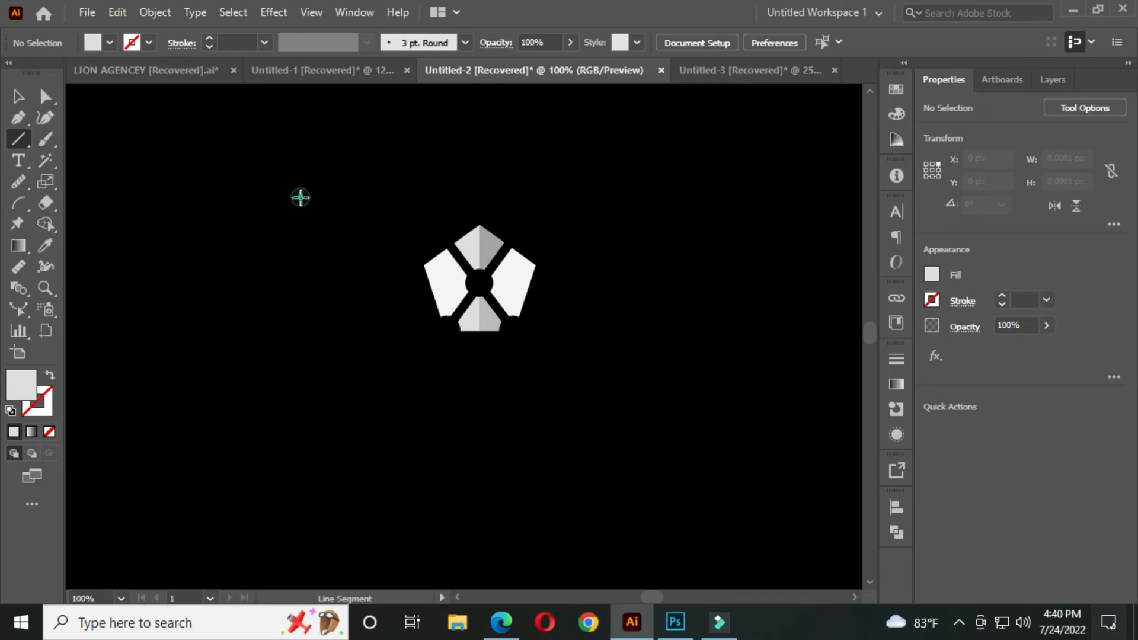
left_click(300, 197)
left_click(590, 256)
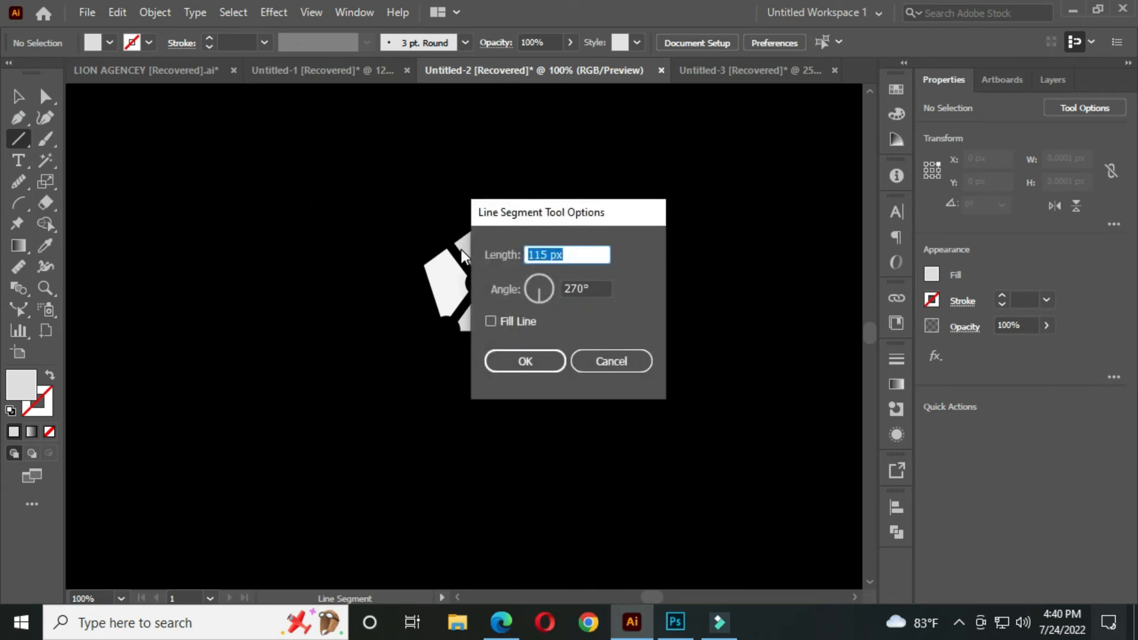
type("100")
key("Tab")
type("0")
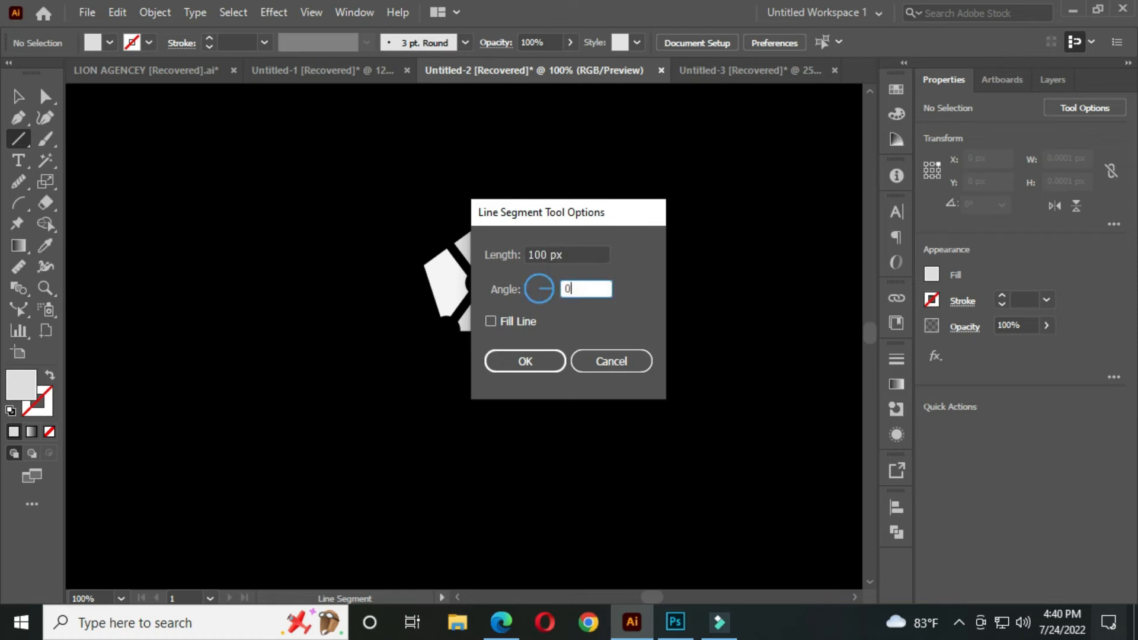
left_click(513, 360)
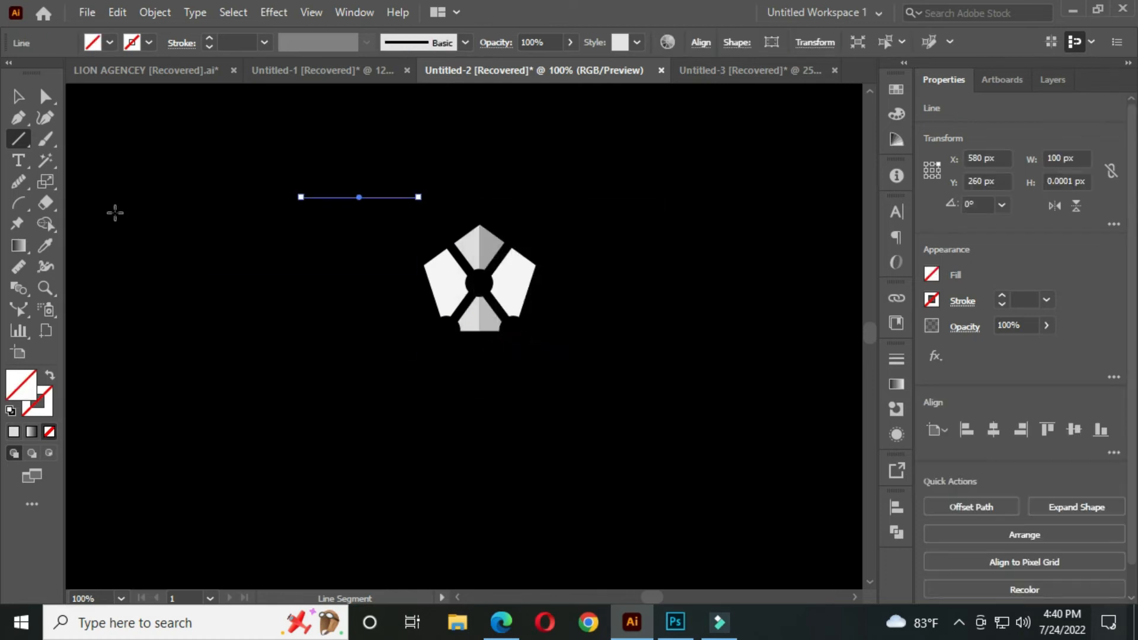
- Give the new line a white stroke
left_click(148, 42)
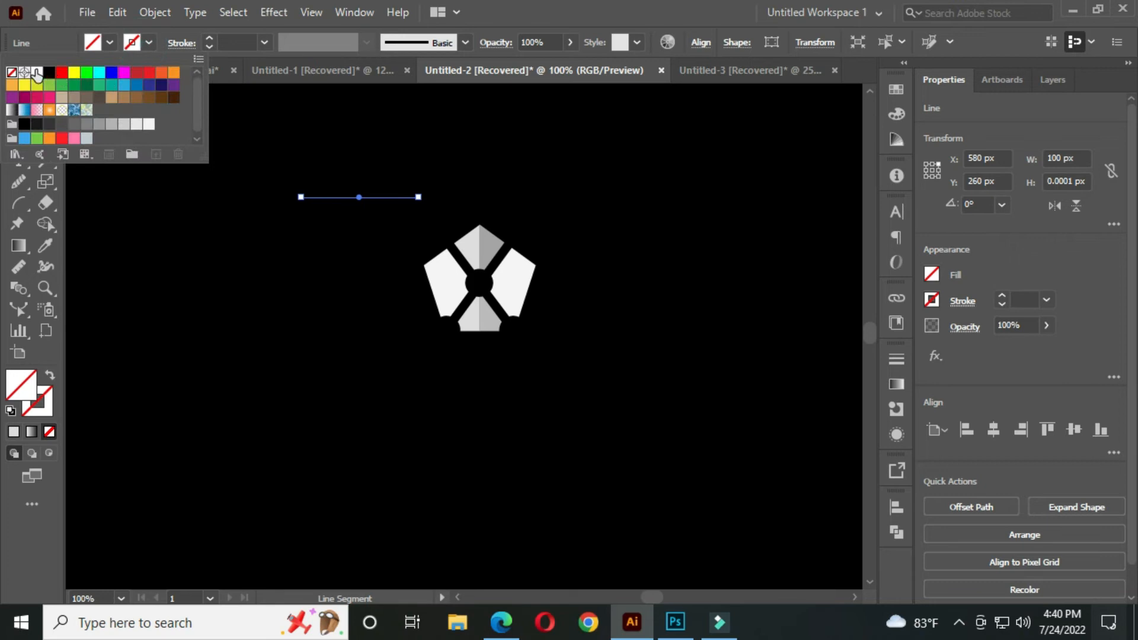
left_click(37, 72)
left_click(133, 192)
left_click(19, 96)
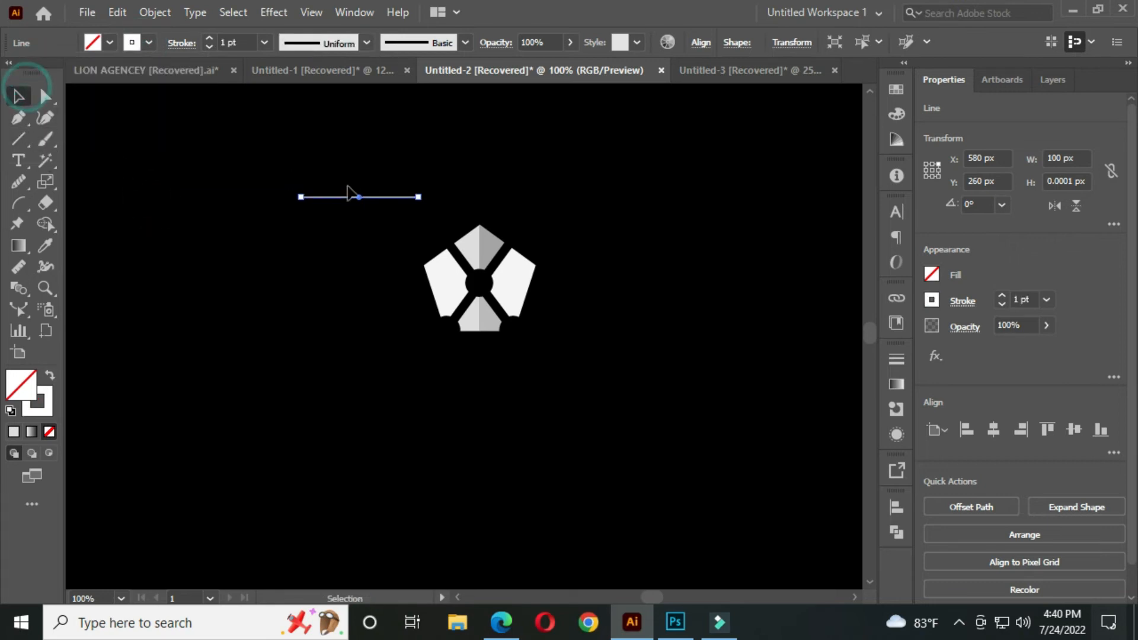
- Rotate the white line to vertical and attach its upper end to the bottom centre of the pentagon mark
scroll(402, 213, "up", 1)
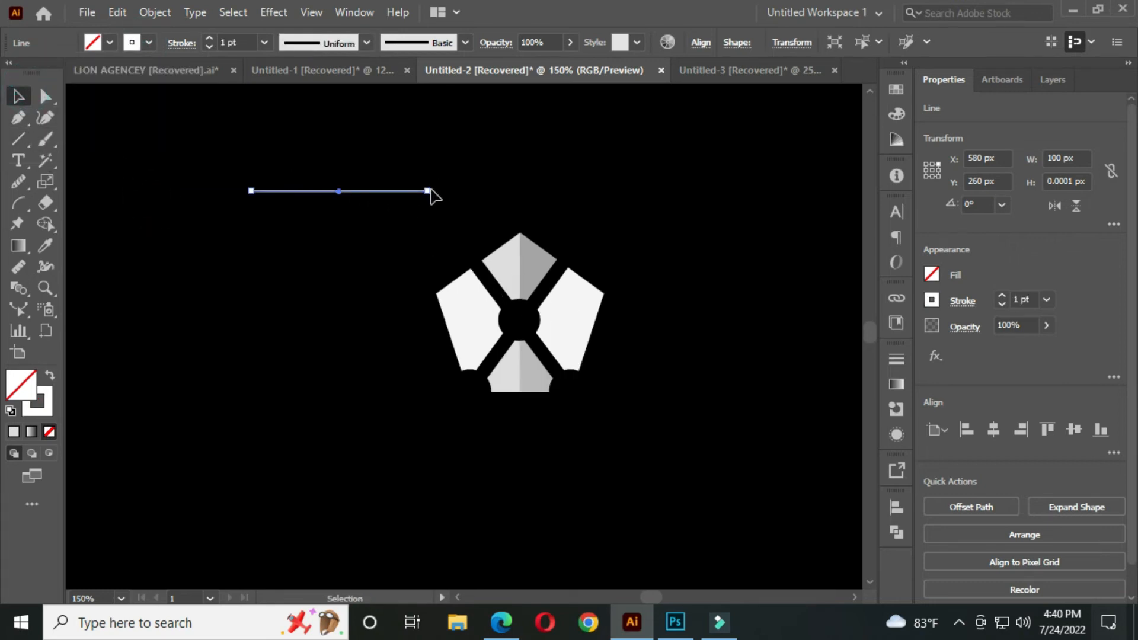
left_click_drag(432, 190, 356, 255)
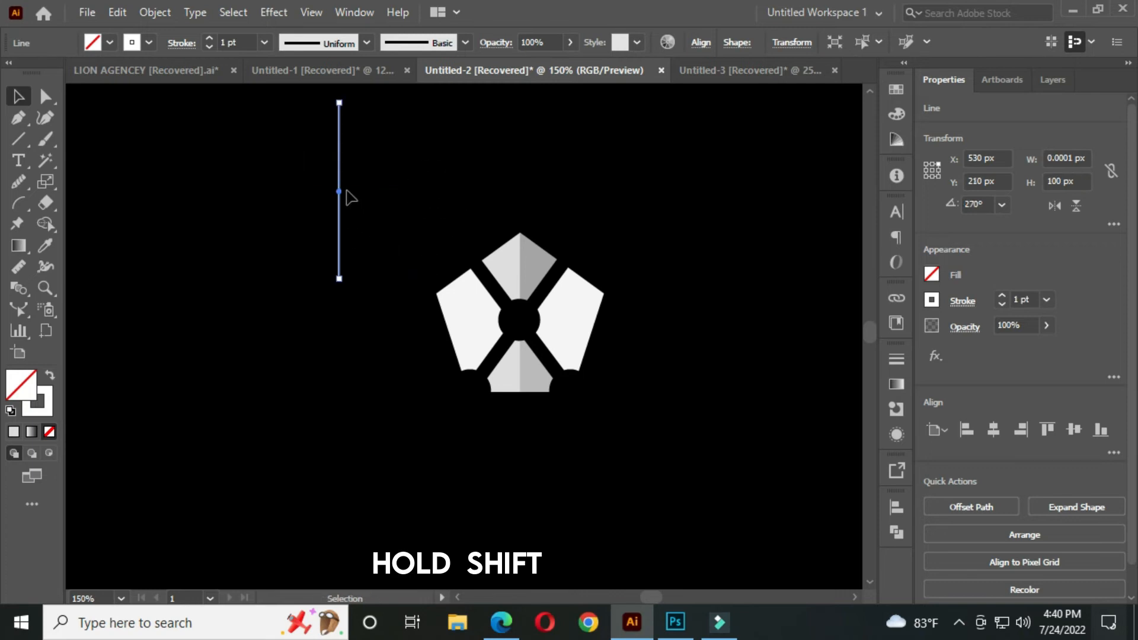
left_click_drag(340, 176, 517, 431)
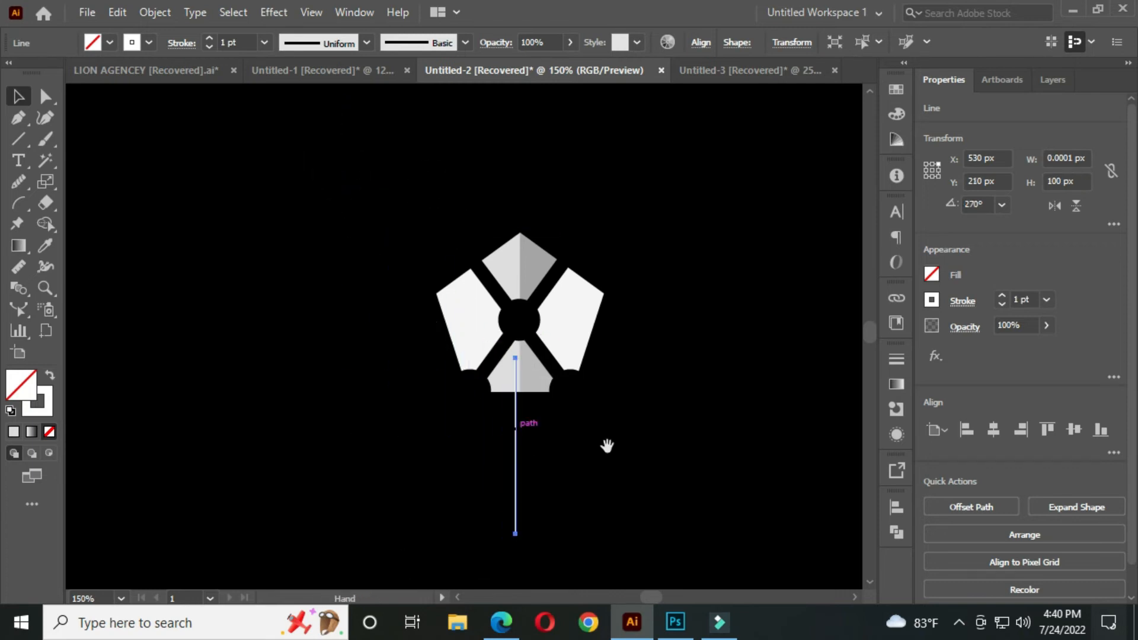
left_click_drag(607, 448, 516, 309)
scroll(426, 247, "up", 3)
left_click_drag(423, 223, 439, 309)
left_click(501, 306)
scroll(538, 324, "down", 2)
left_click_drag(559, 400, 527, 326)
scroll(532, 334, "down", 2)
left_click(553, 314)
- Rotate a copy of the pentagon mark about 36° counter-clockwise around the lower end of the vertical line
left_click_drag(370, 170, 559, 280)
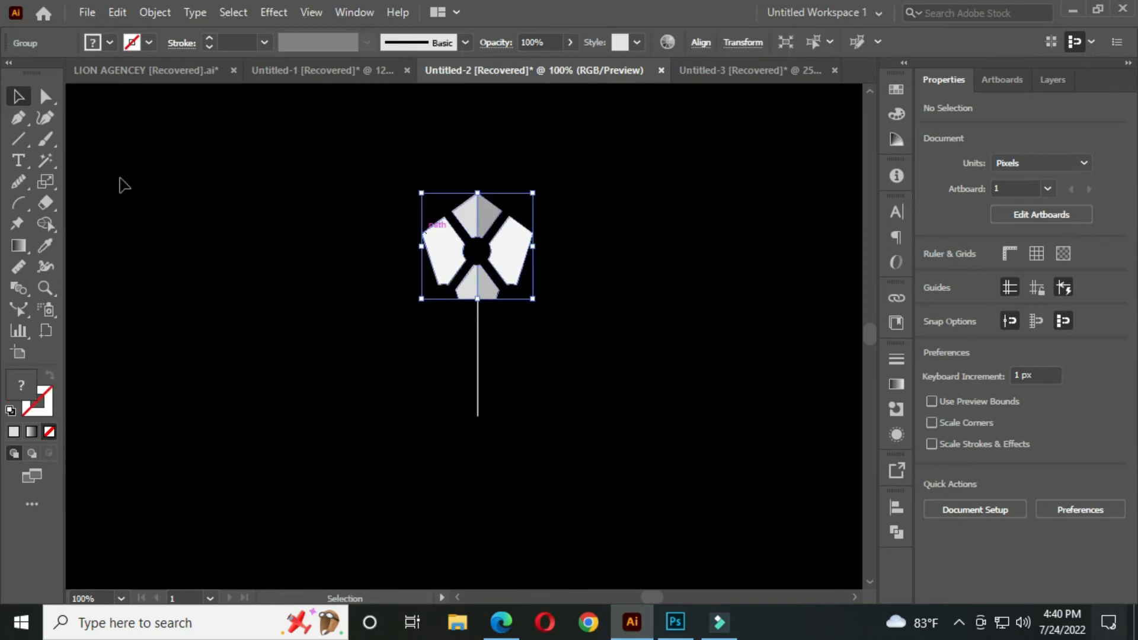
left_click(46, 181)
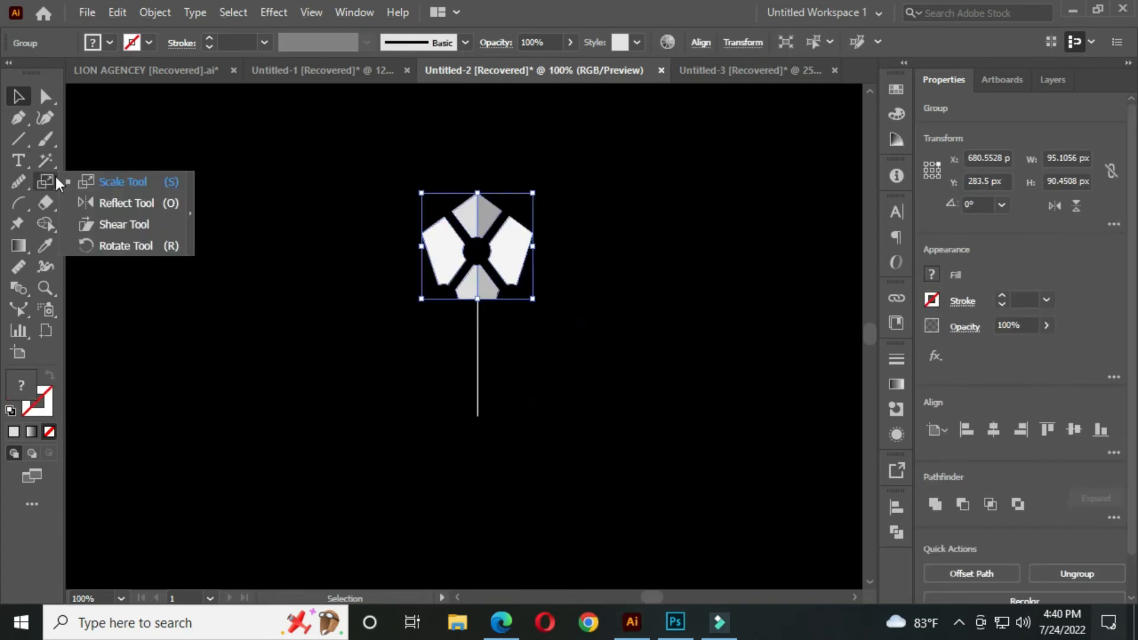
left_click(129, 248)
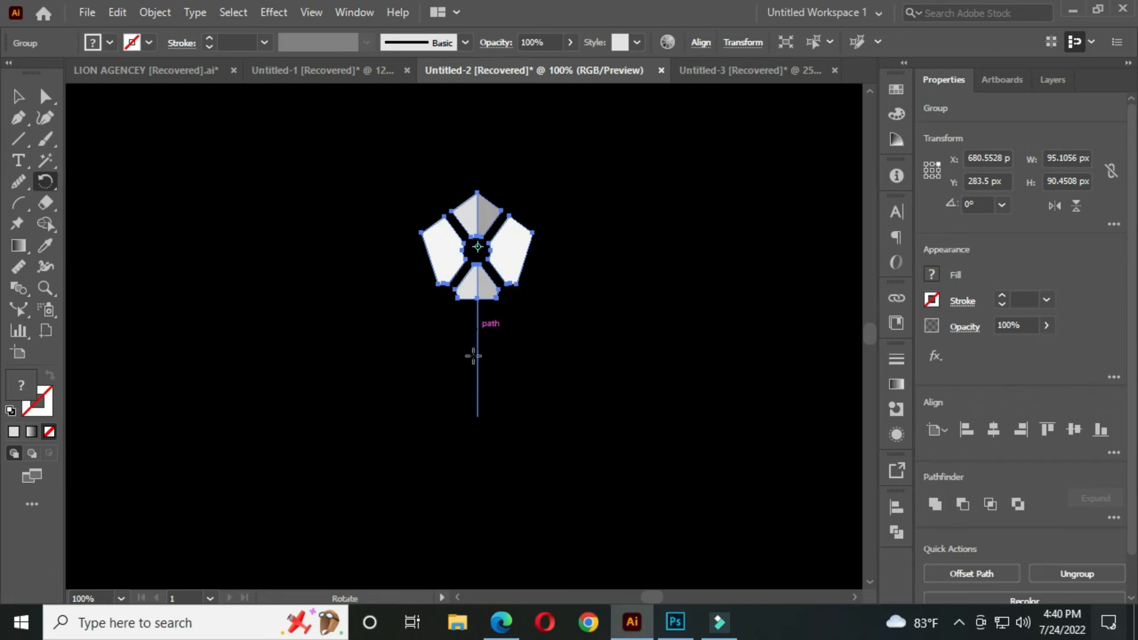
left_click(478, 415)
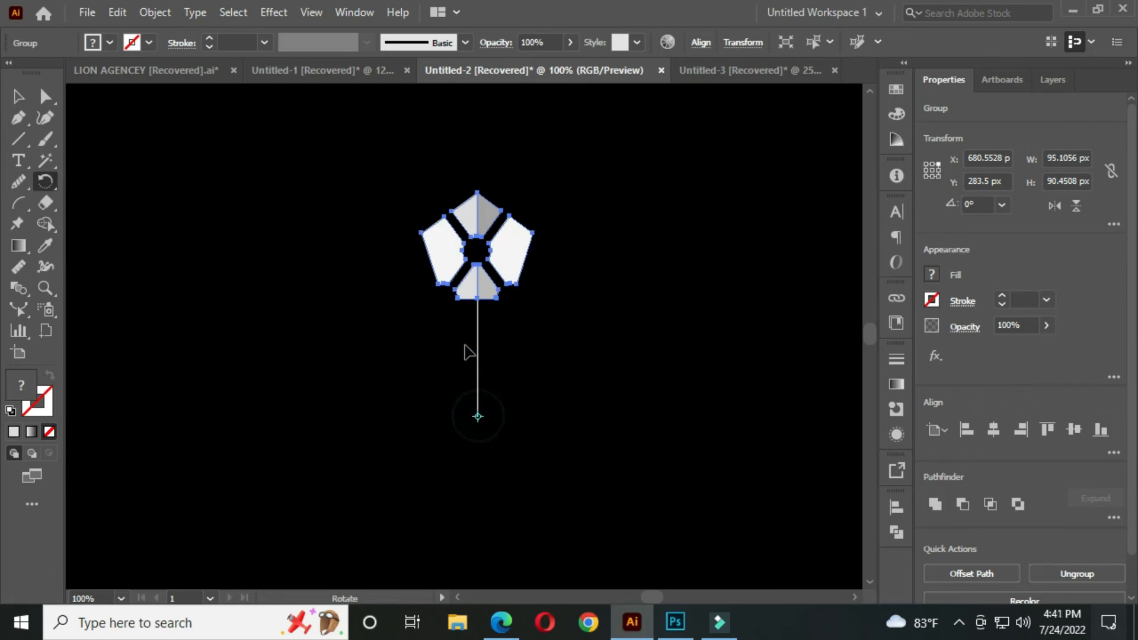
key("ctrl+plus")
key("ctrl+plus")
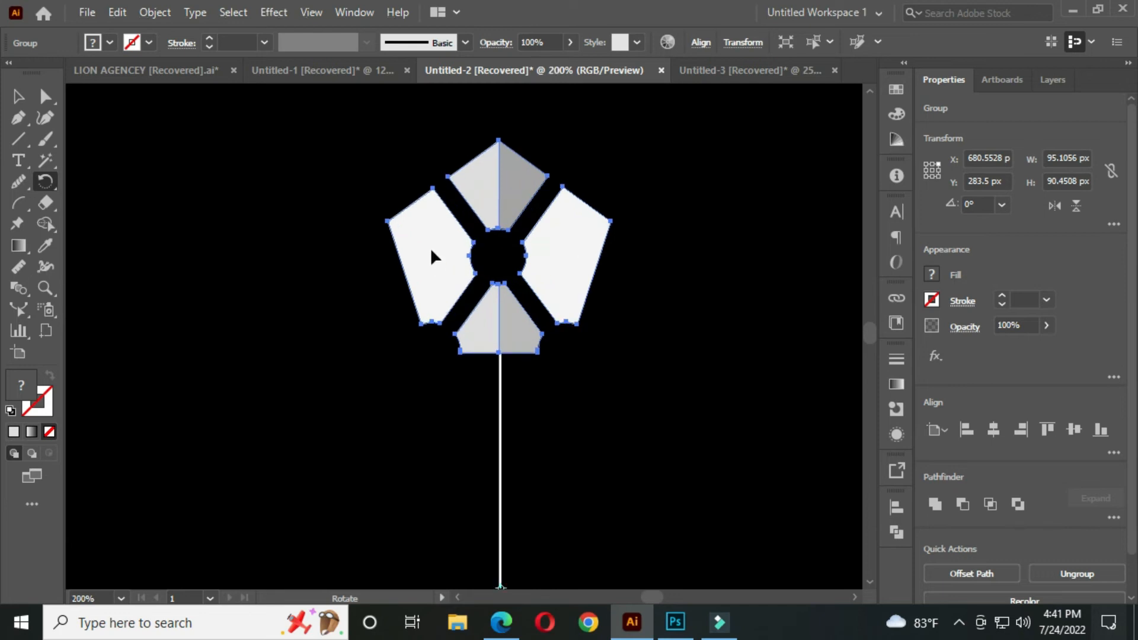
scroll(430, 247, "up", 1)
left_click_drag(437, 242, 116, 357)
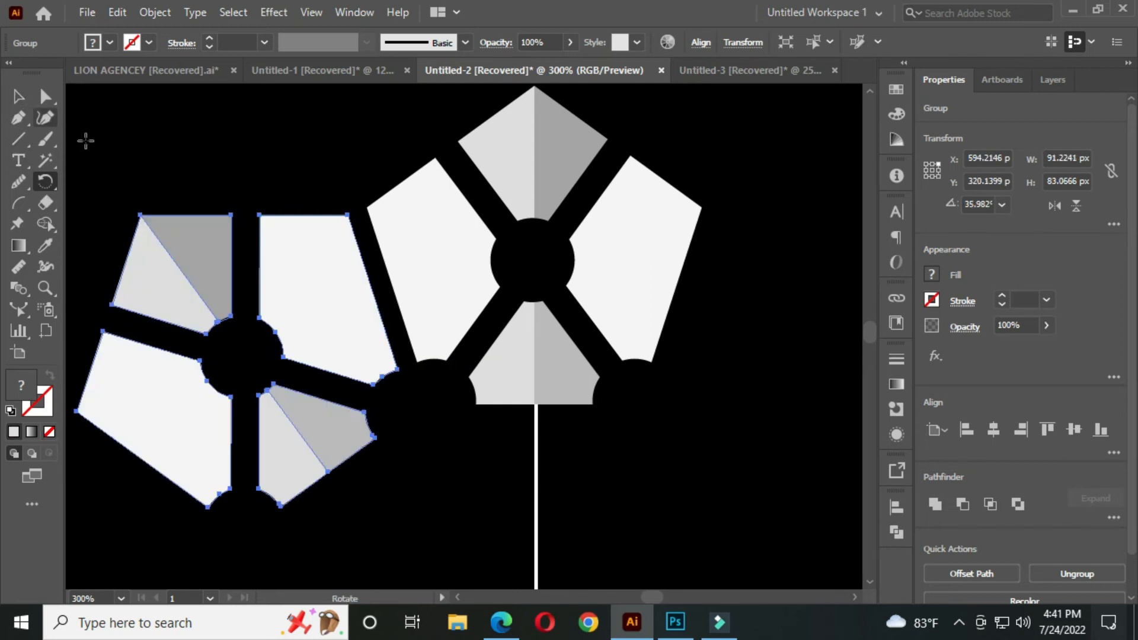
- Repeat the rotated copy eight more times to complete a ring of ten pentagon marks
scroll(516, 285, "down", 4)
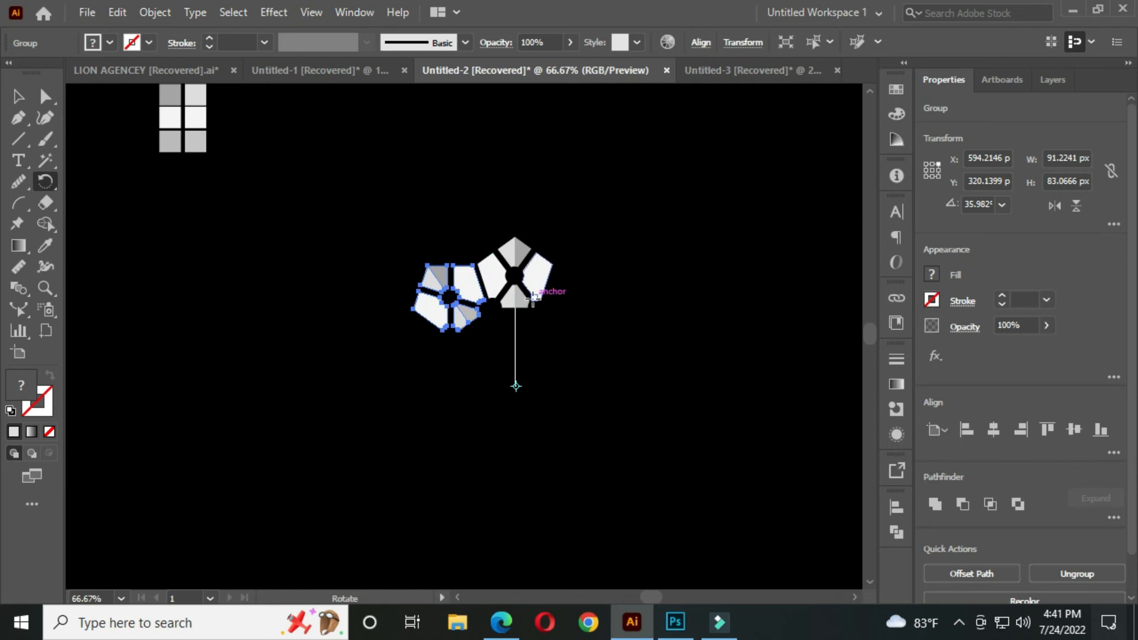
key("ctrl+d")
key("ctrl+d")
key("ctrl+d")
key("ctrl+d")
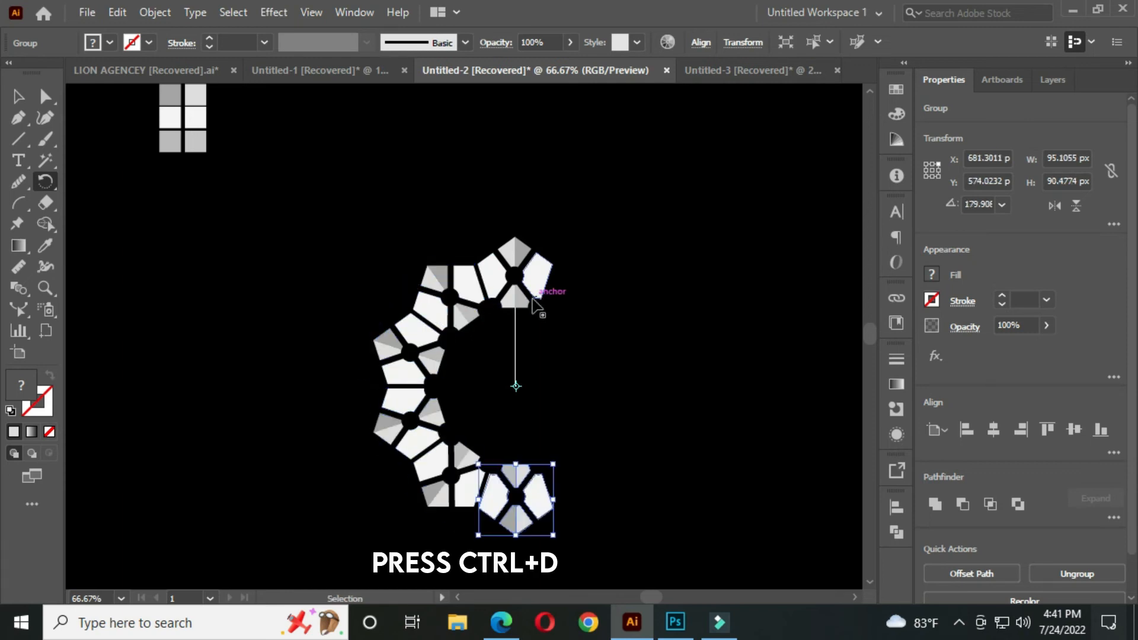
key("ctrl+d")
key("ctrl+d")
key("ctrl+d")
key("ctrl+d")
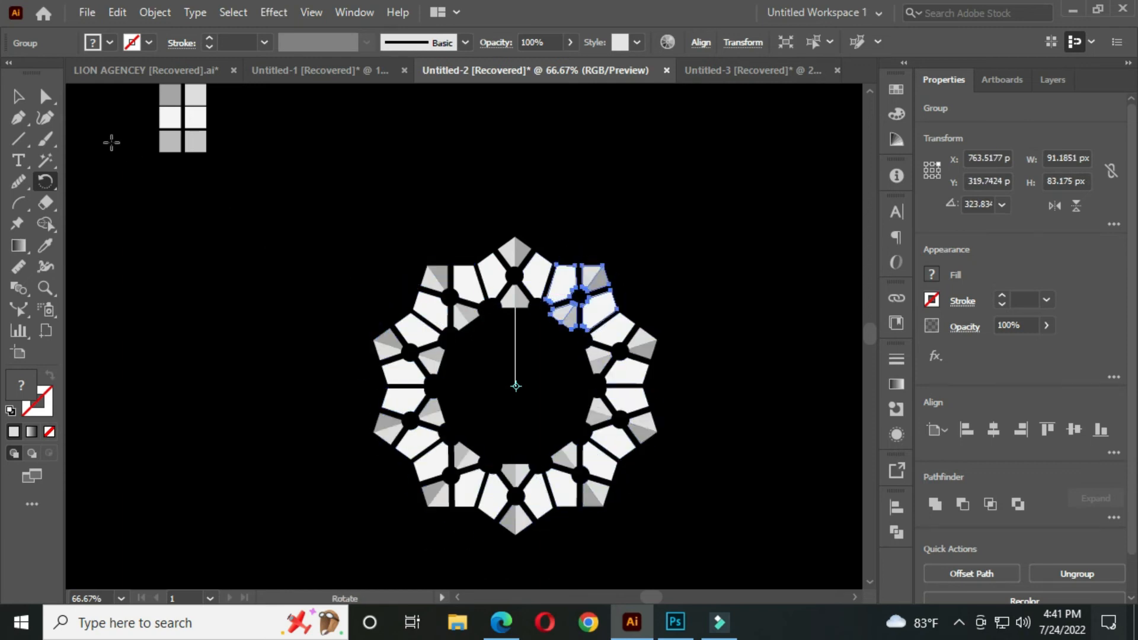
- Delete the vertical guide line inside the ring
left_click(20, 95)
left_click(437, 202)
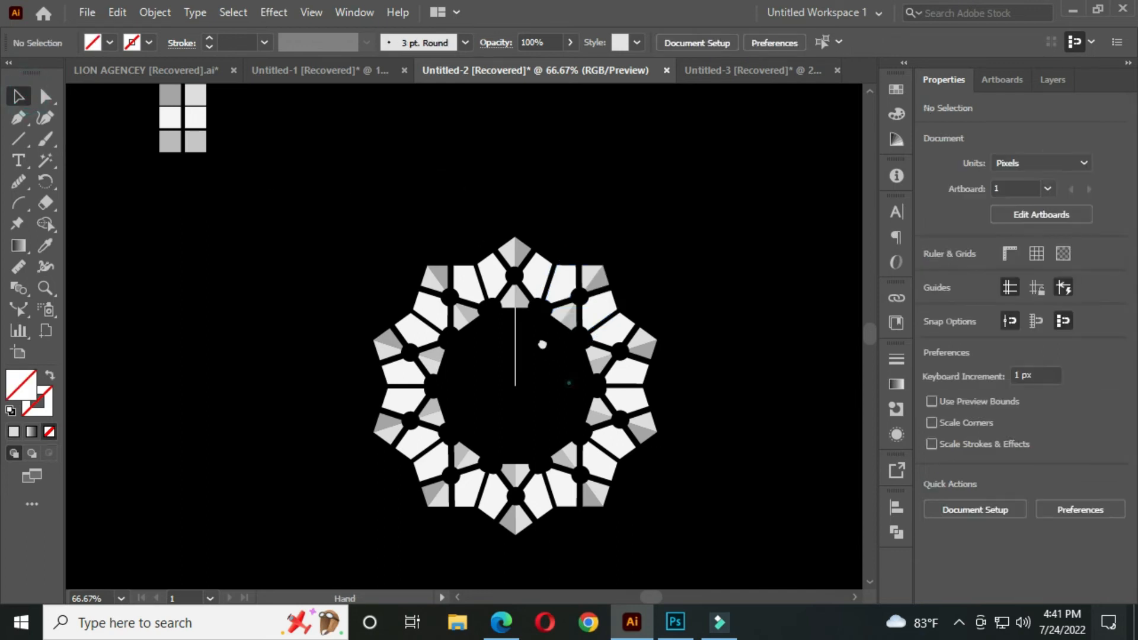
left_click_drag(568, 383, 536, 335)
scroll(597, 341, "up", 1)
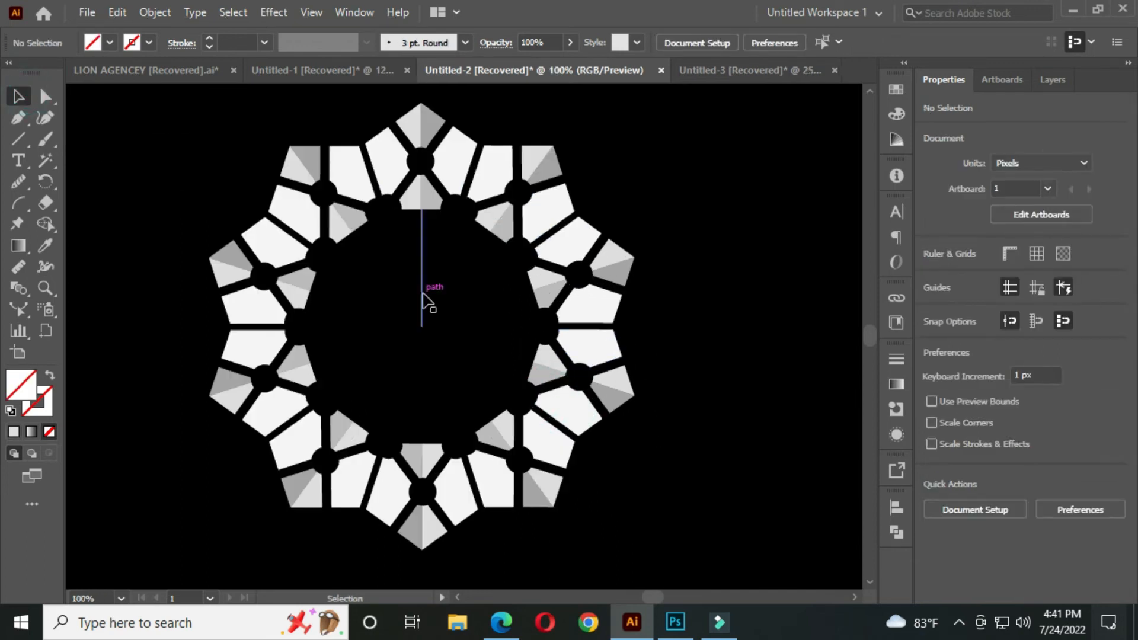
left_click(422, 294)
key("Delete")
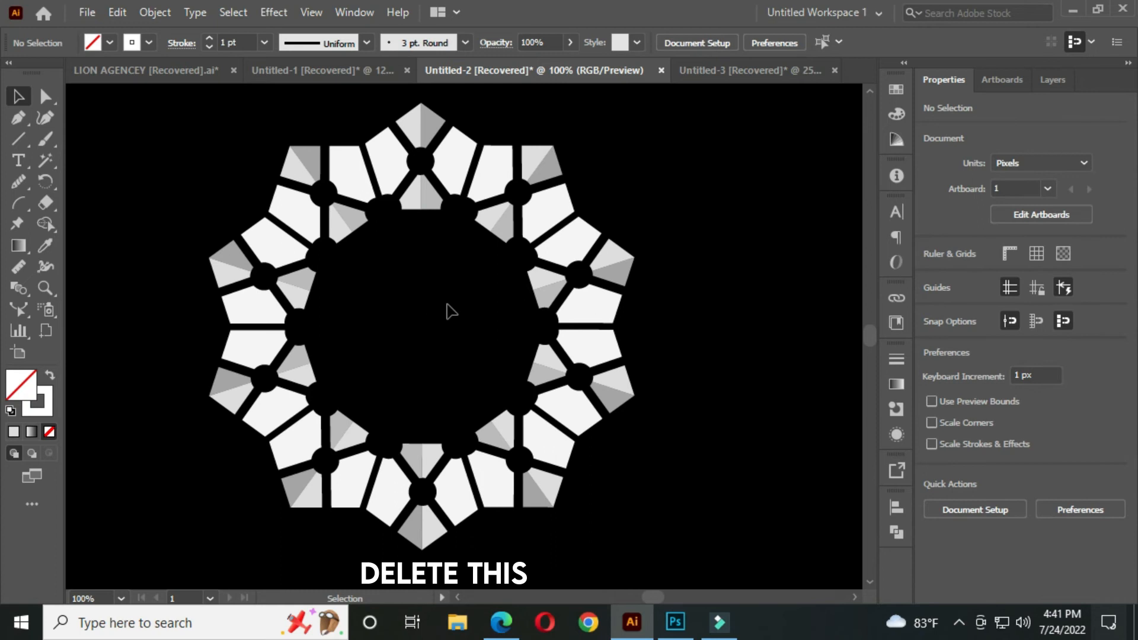
- Delete the two rightmost pentagon marks so the ring opens into a C shape
scroll(447, 304, "down", 1)
left_click_drag(422, 353, 458, 341)
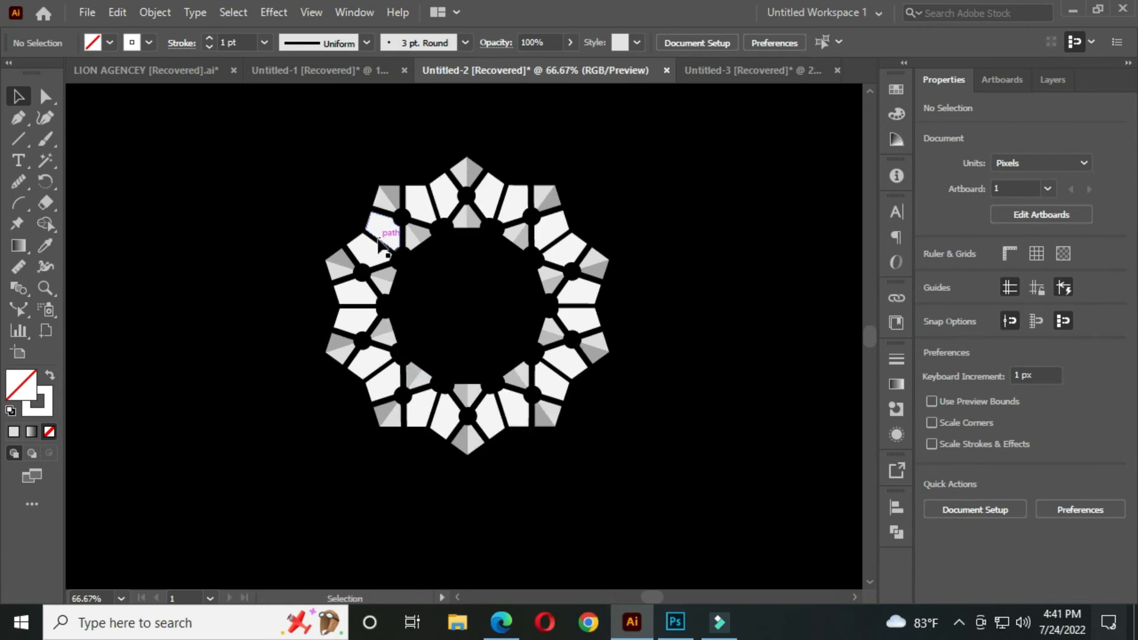
left_click(598, 265)
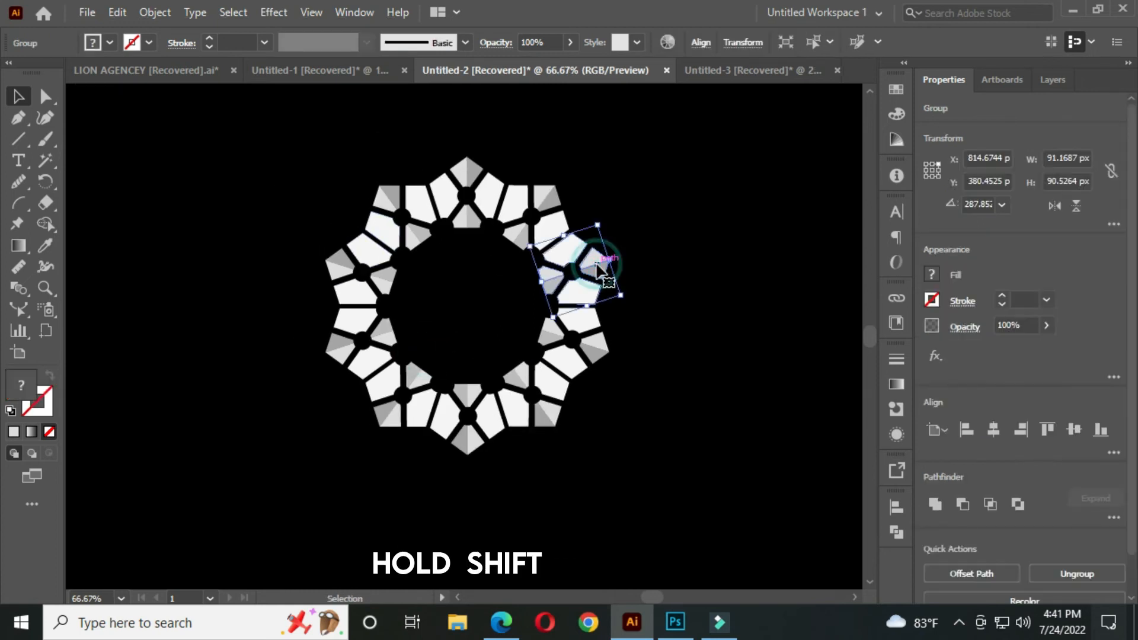
left_click(593, 353, "shift")
key("Delete")
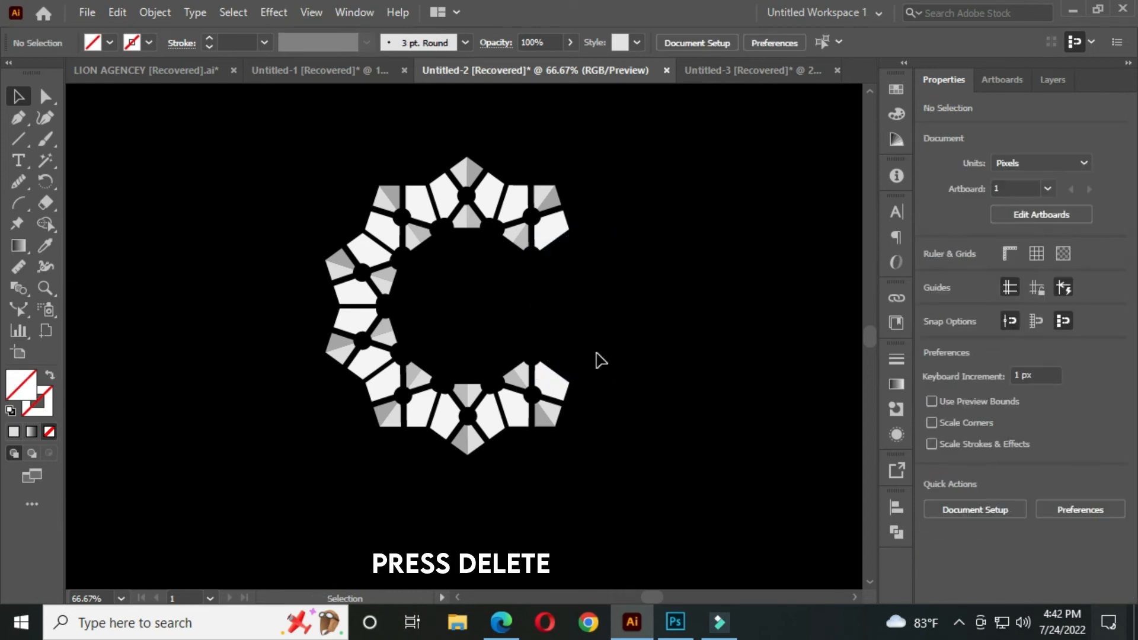
- Nudge the whole C-shaped mark slightly and group all of its pieces
scroll(593, 332, "down", 2)
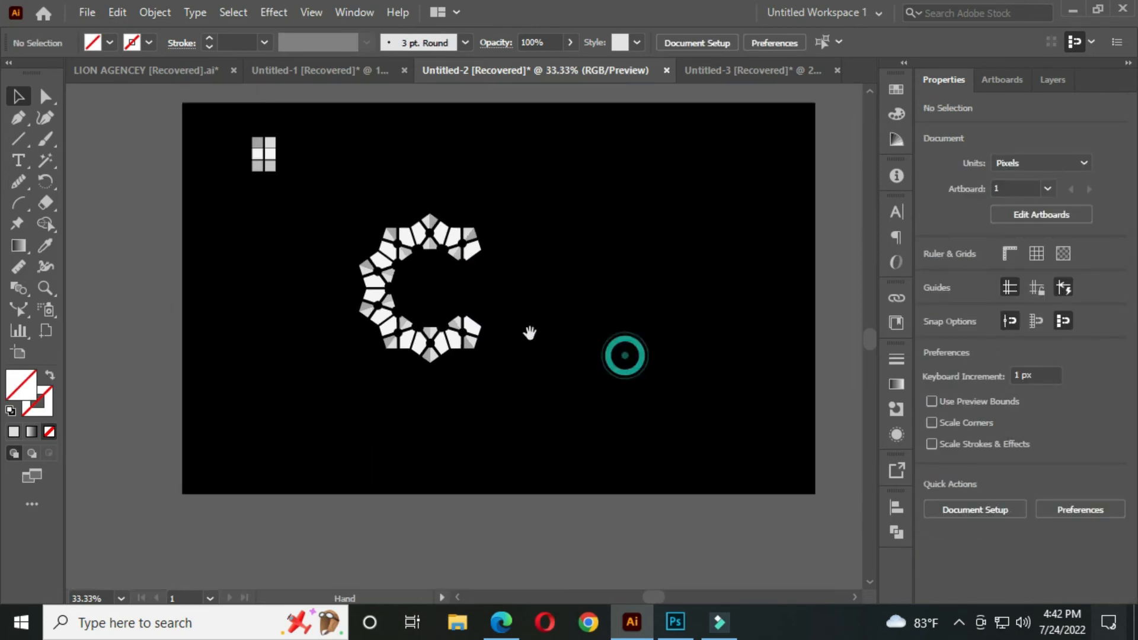
left_click_drag(322, 191, 538, 433)
mouse_move(435, 343)
left_mouse_down()
mouse_move(508, 318)
mouse_move(442, 338)
left_mouse_up()
key("ctrl+g")
left_click(562, 249)
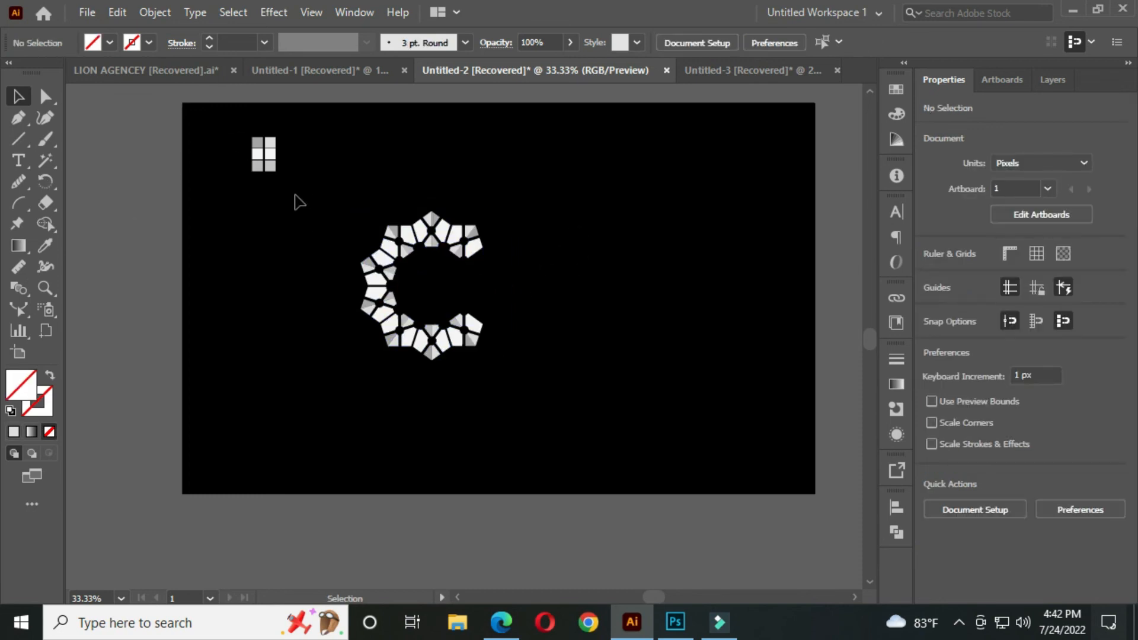
- Add the text CATALIST to the right of the C-shaped mark and fill it white
left_click(18, 163)
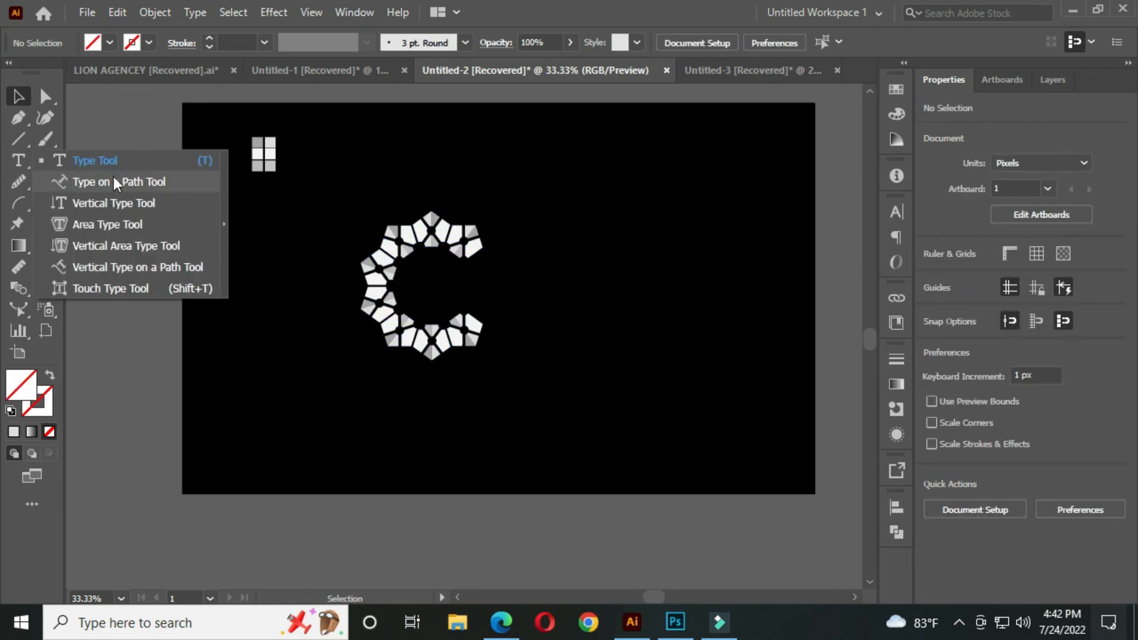
left_click(133, 165)
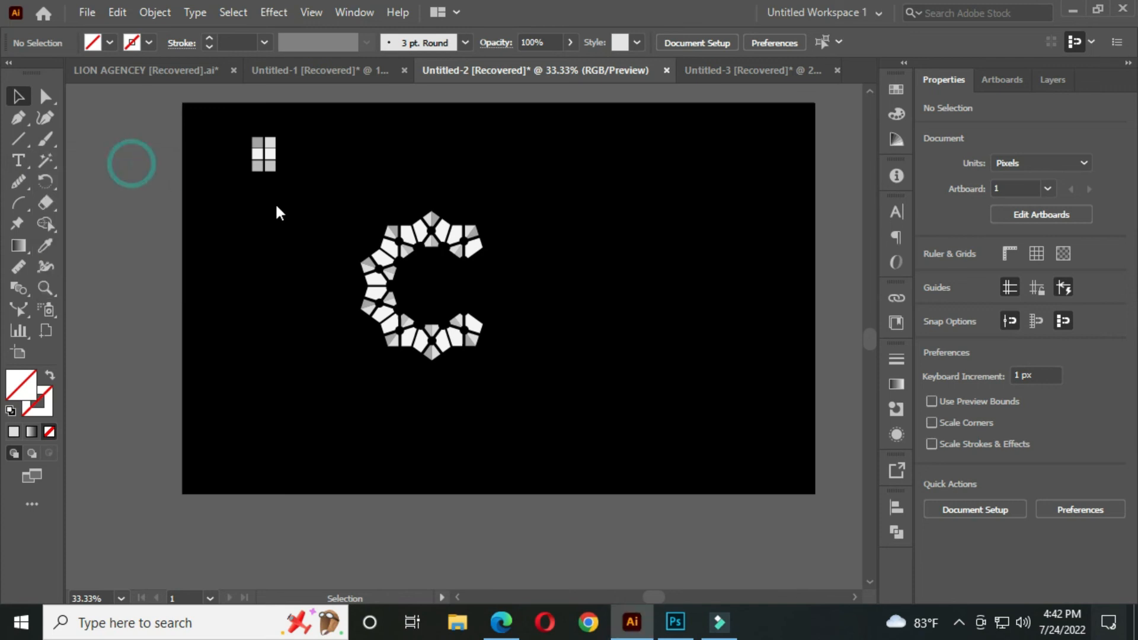
left_click(538, 248)
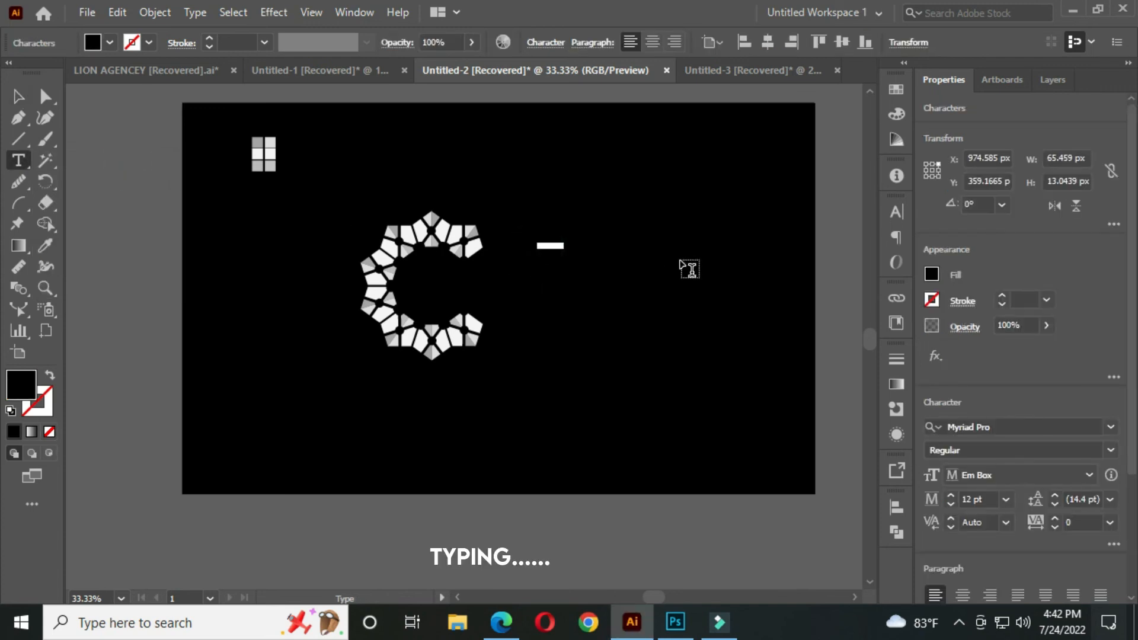
type("om")
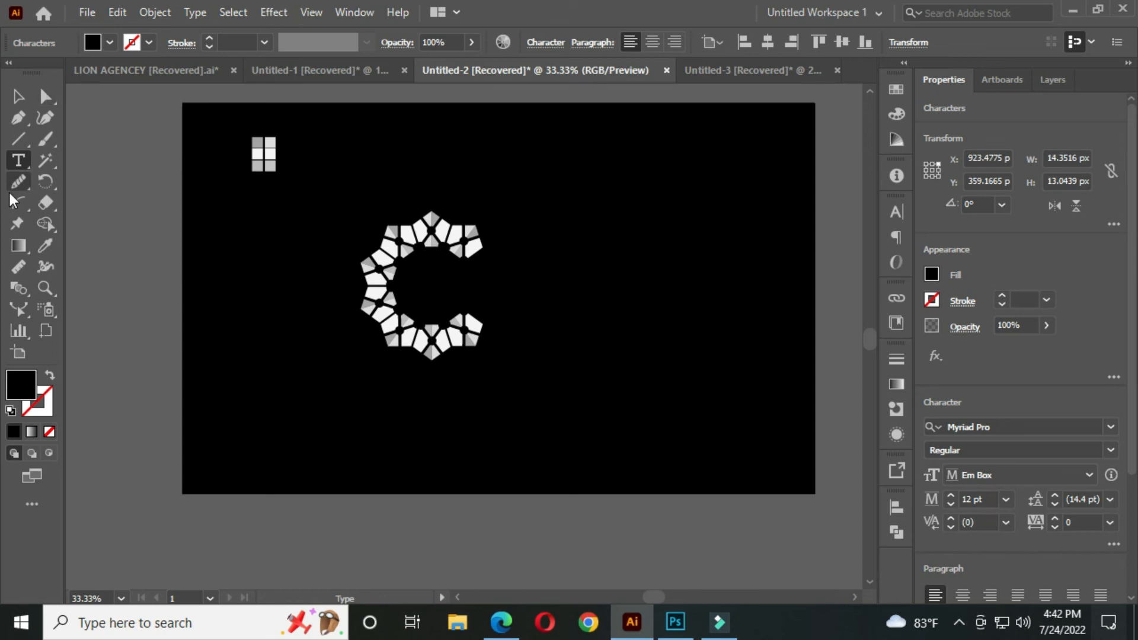
left_click(18, 97)
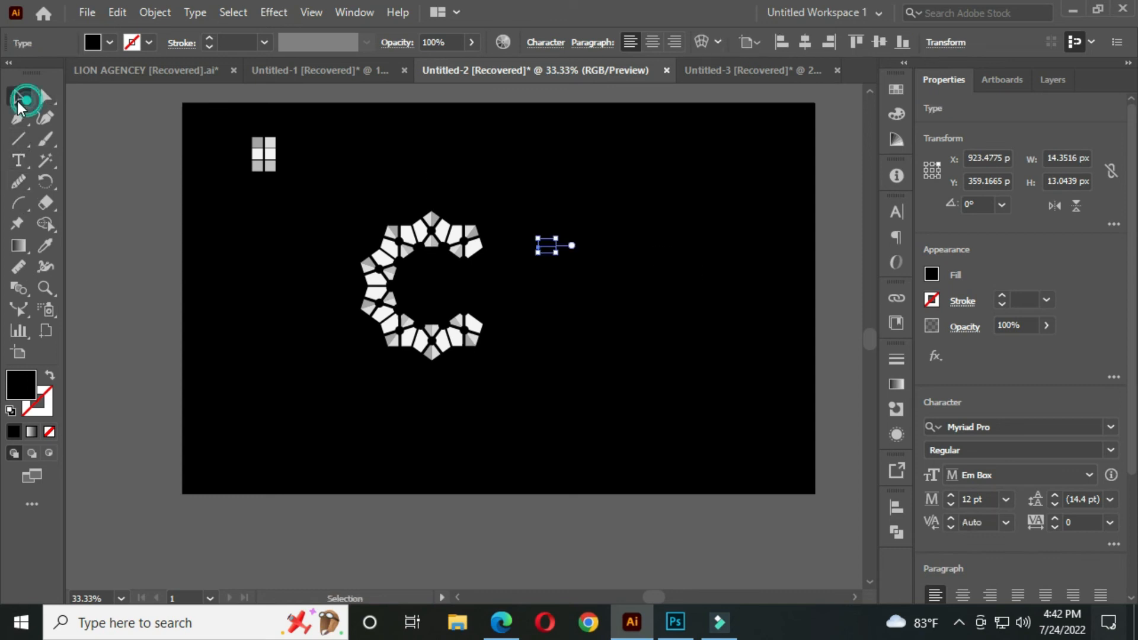
left_click(108, 42)
left_click(36, 73)
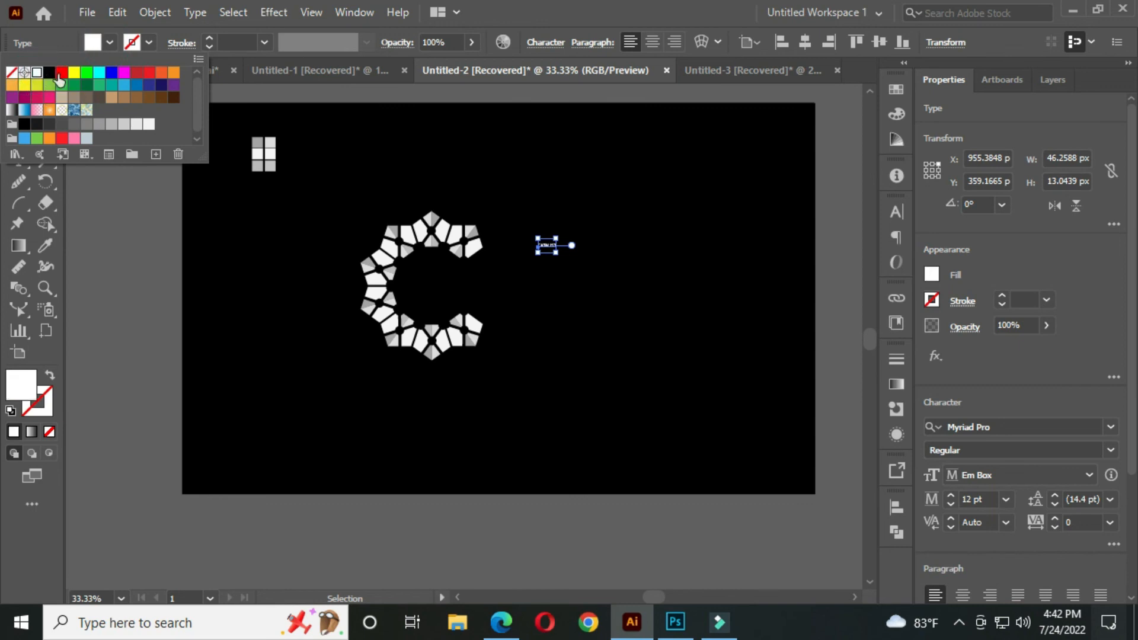
left_click(552, 265)
- Enlarge the CATALIST text to about 121 pt and place it at the opening of the C-shaped mark
left_click_drag(555, 253, 624, 300)
left_click_drag(522, 248, 543, 290)
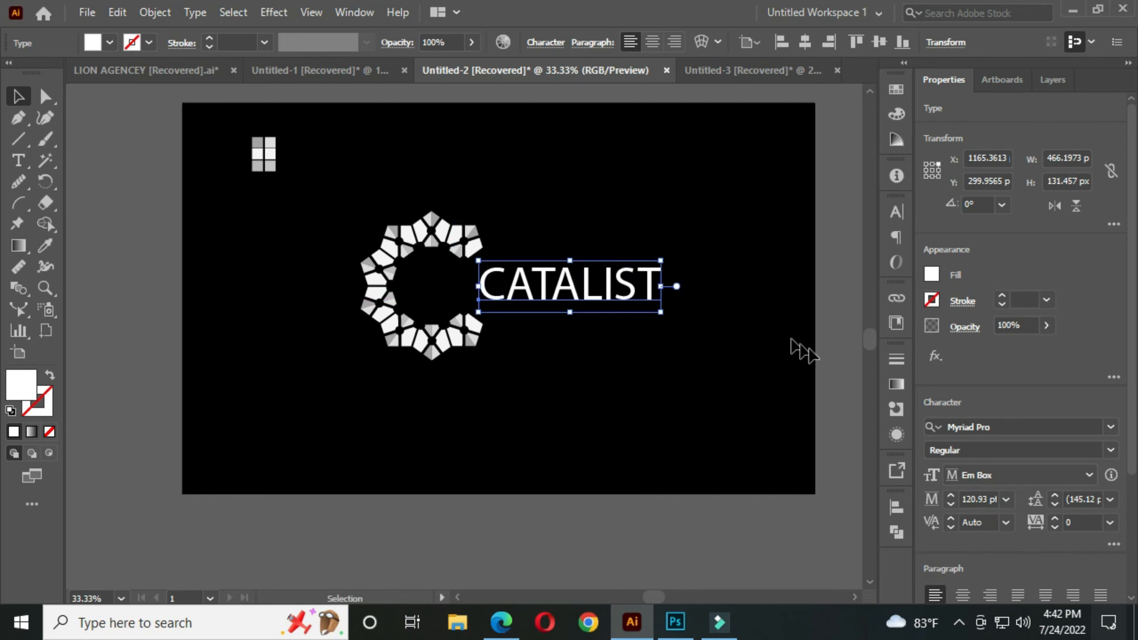
- Change the font of the CATALIST text to Odibee Sans Regular
left_click(1006, 425)
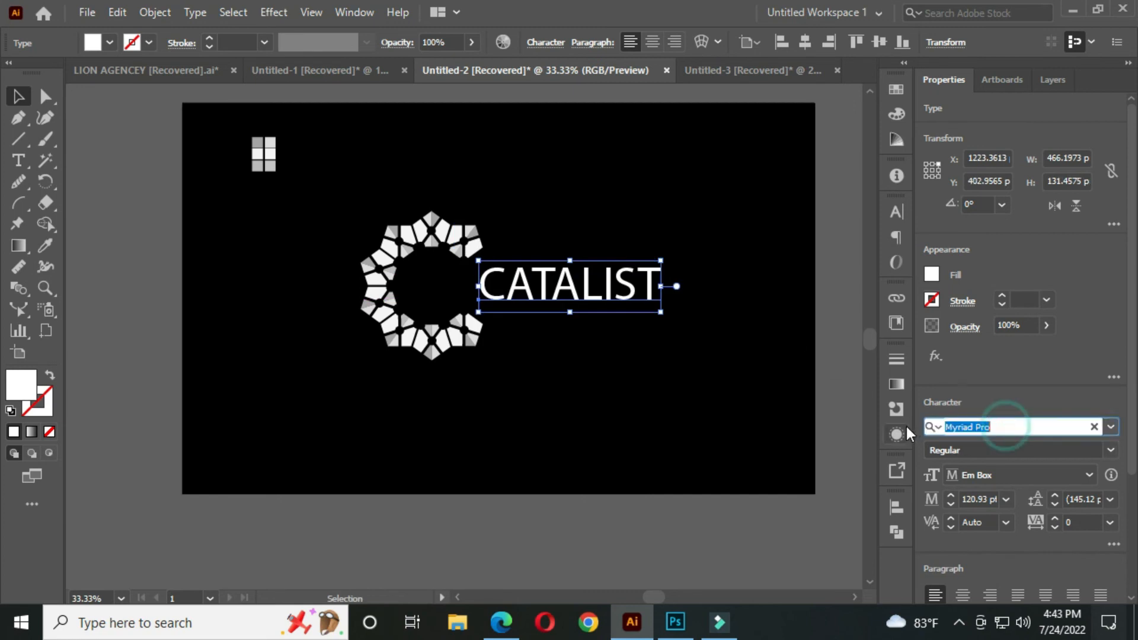
type("odi")
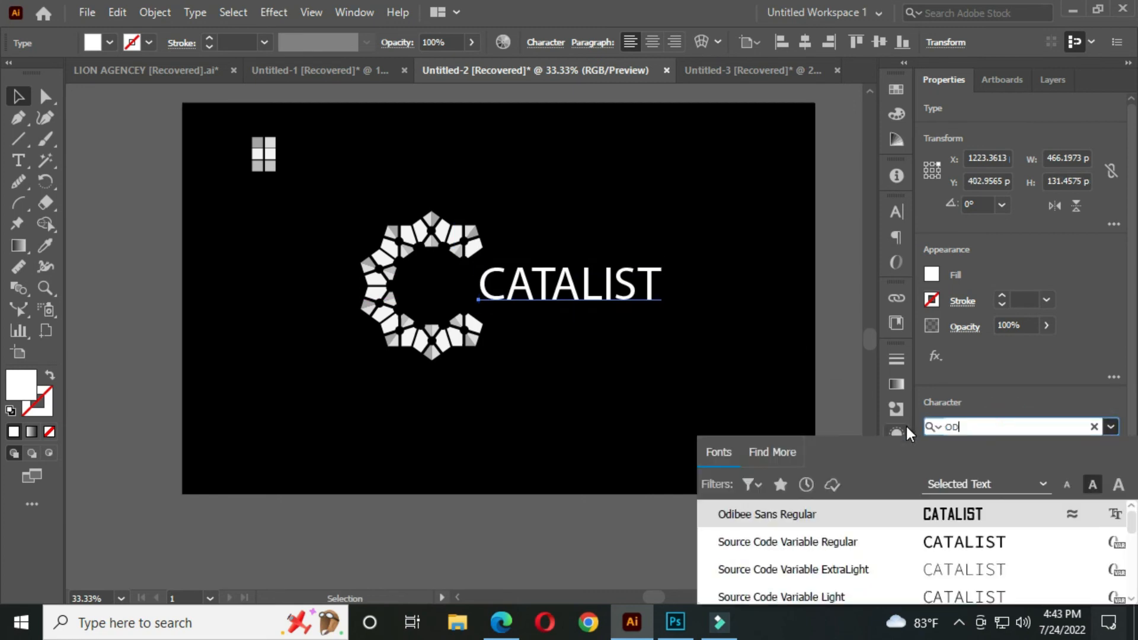
left_click(881, 516)
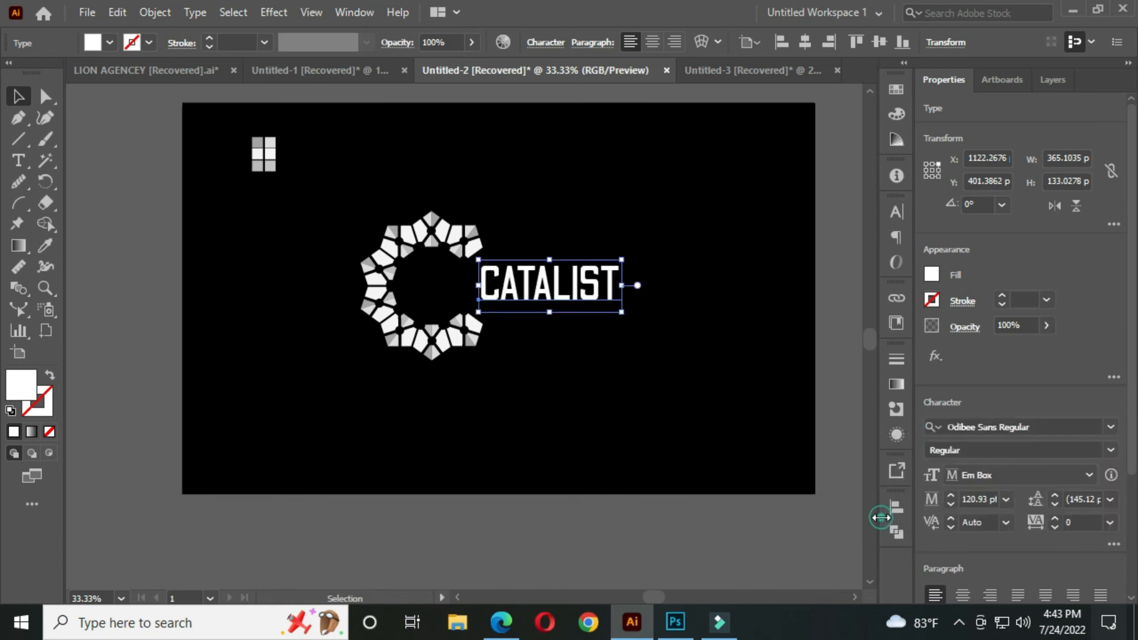
- Shrink the CATALIST text to about 294 px wide and nudge it into the opening of the C-shaped mark
scroll(550, 286, "up", 3)
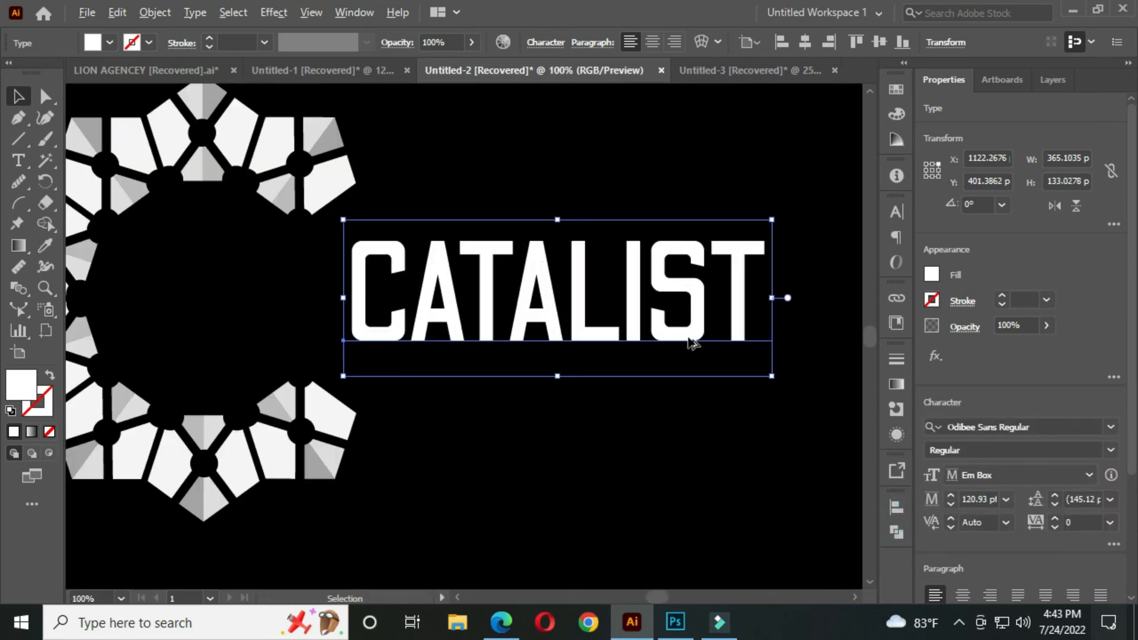
scroll(691, 343, "down", 1)
left_click_drag(745, 363, 579, 367)
left_click_drag(480, 338, 489, 331)
- Select the C-shaped mark and the CATALIST text together and align their vertical centers
left_click_drag(203, 166, 543, 408)
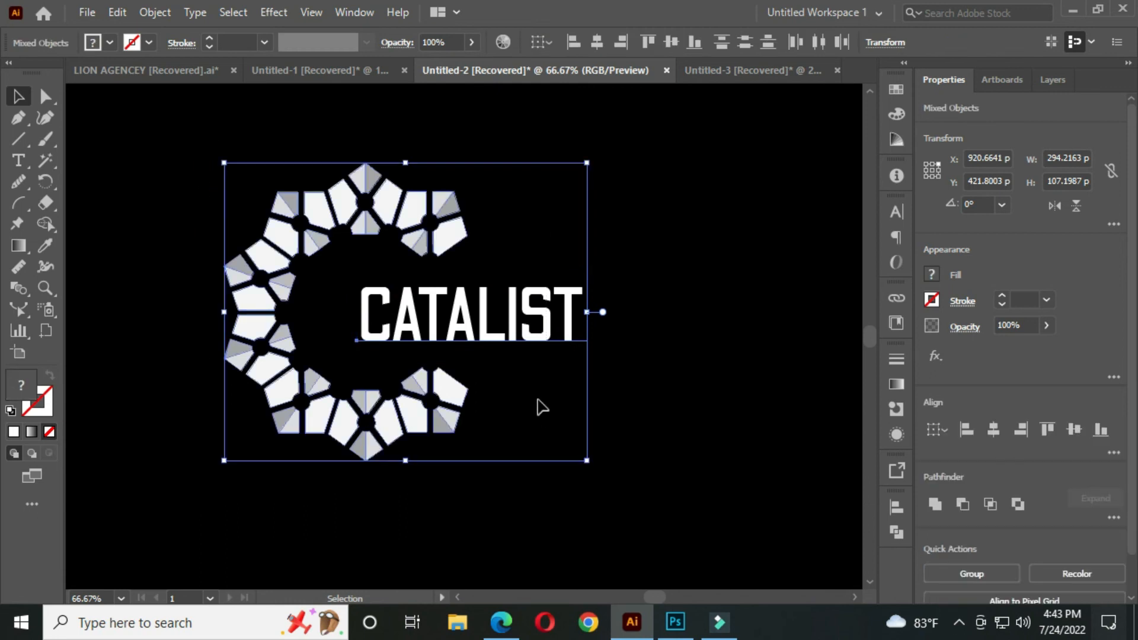
left_click(658, 283)
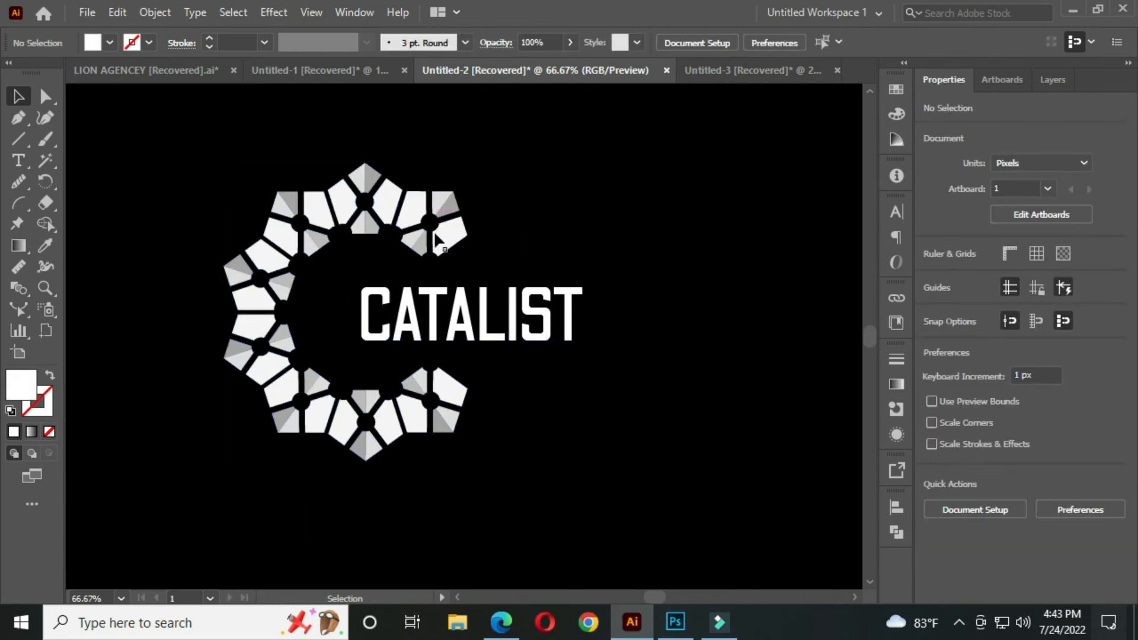
left_click(433, 232)
left_click_drag(287, 119, 615, 406)
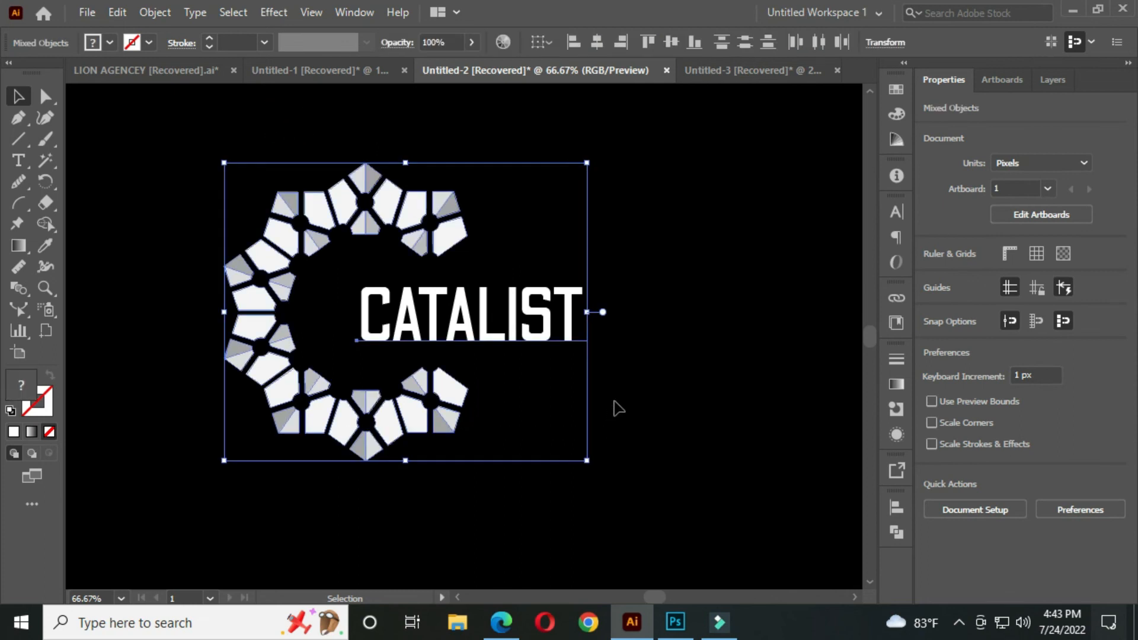
left_click(896, 507)
left_click(829, 476)
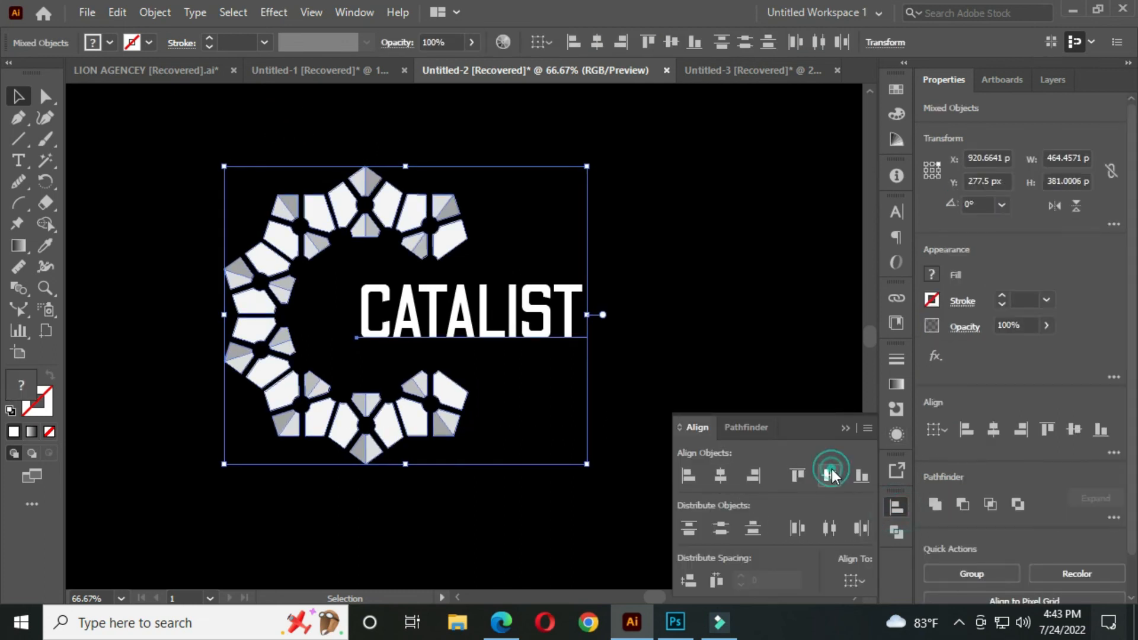
left_click(714, 273)
left_click(838, 424)
- Enlarge the CATALIST text slightly so it extends farther beyond the opening of the C-shaped mark
left_click(516, 325)
mouse_move(586, 358)
left_mouse_down()
mouse_move(603, 375)
mouse_move(603, 363)
left_mouse_up()
left_click(629, 283)
- Shift the C-shaped mark and the CATALIST text together toward the middle of the artboard and group them
key("ctrl+minus")
key("ctrl+minus")
left_click_drag(646, 397, 565, 396)
left_click_drag(343, 220, 526, 398)
left_click_drag(457, 370, 492, 370)
key("ctrl+g")
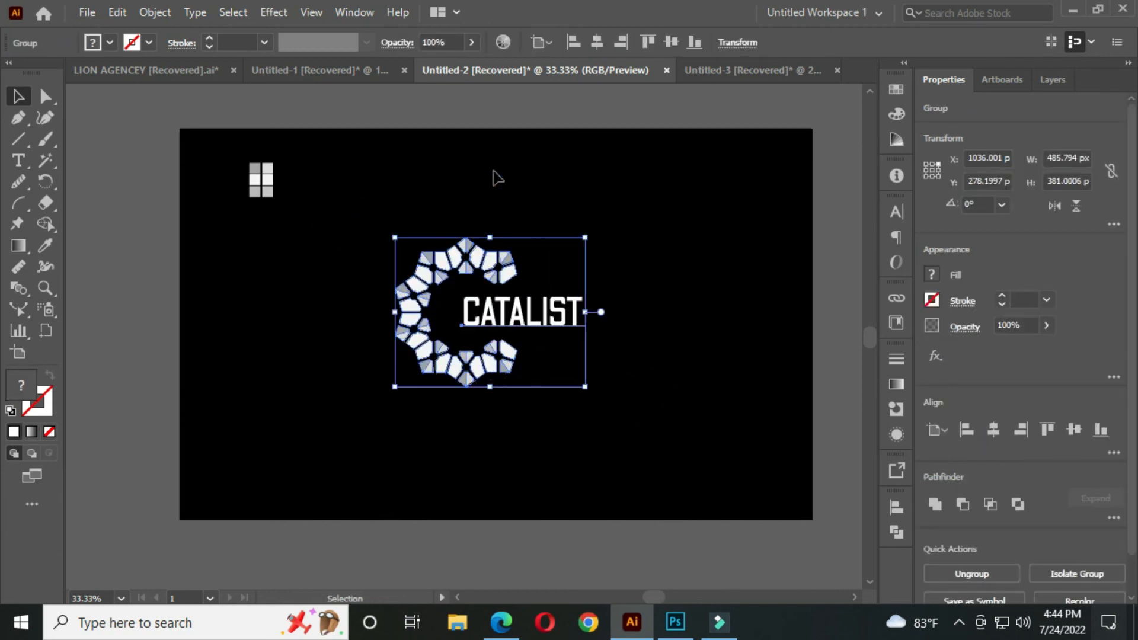
- Center the grouped logo horizontally and vertically on the artboard and deselect it
left_click(597, 43)
left_click(671, 42)
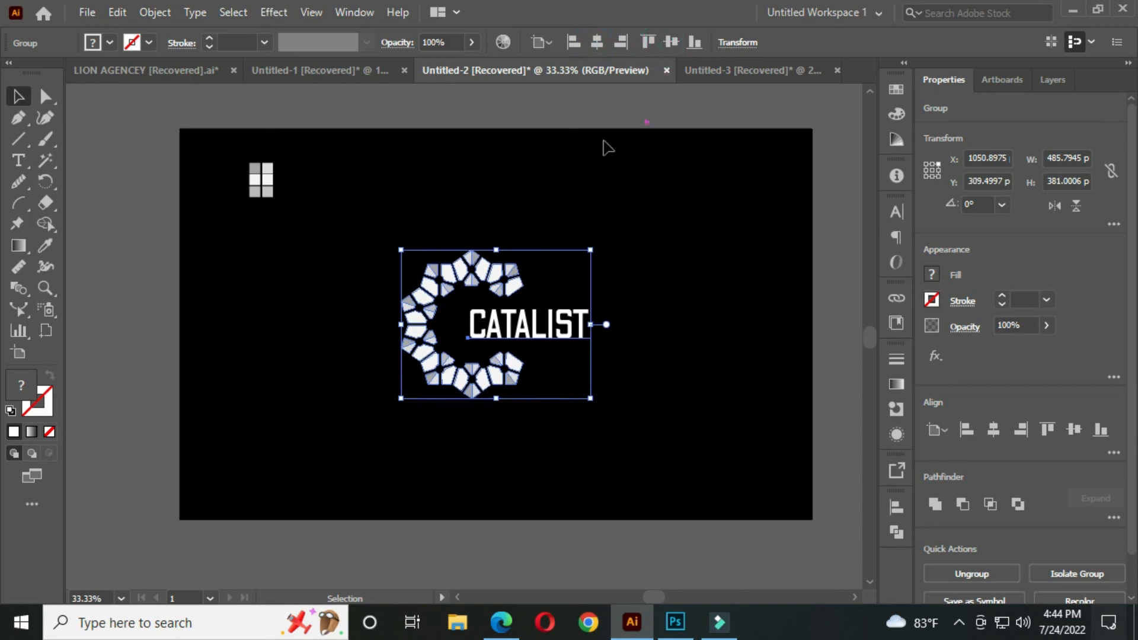
left_click(545, 178)
scroll(522, 368, "up", 1)
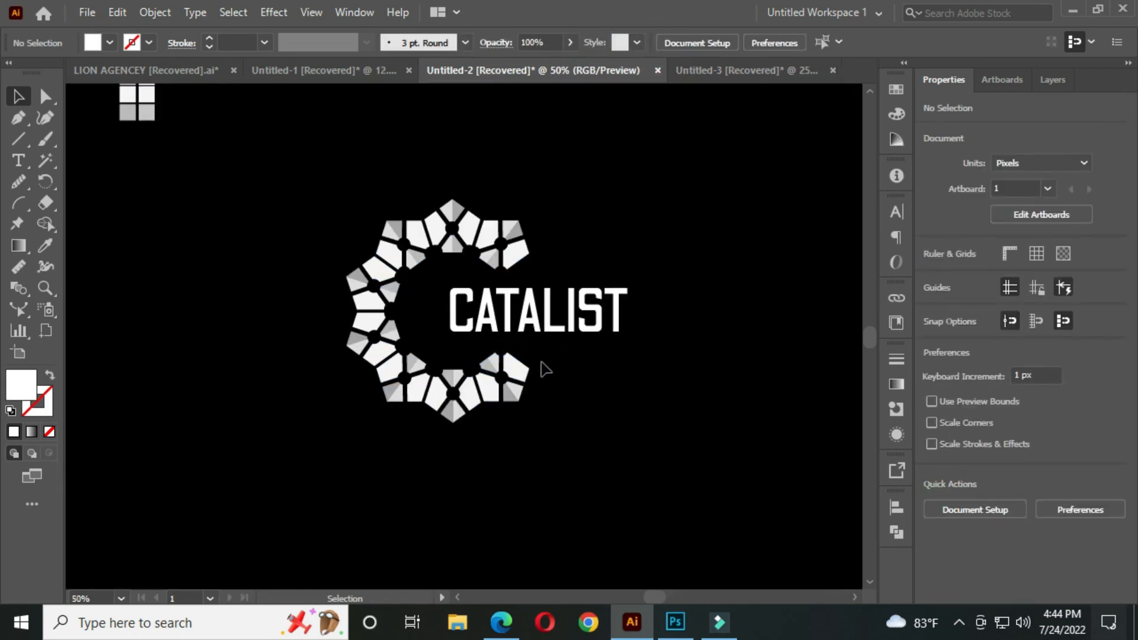